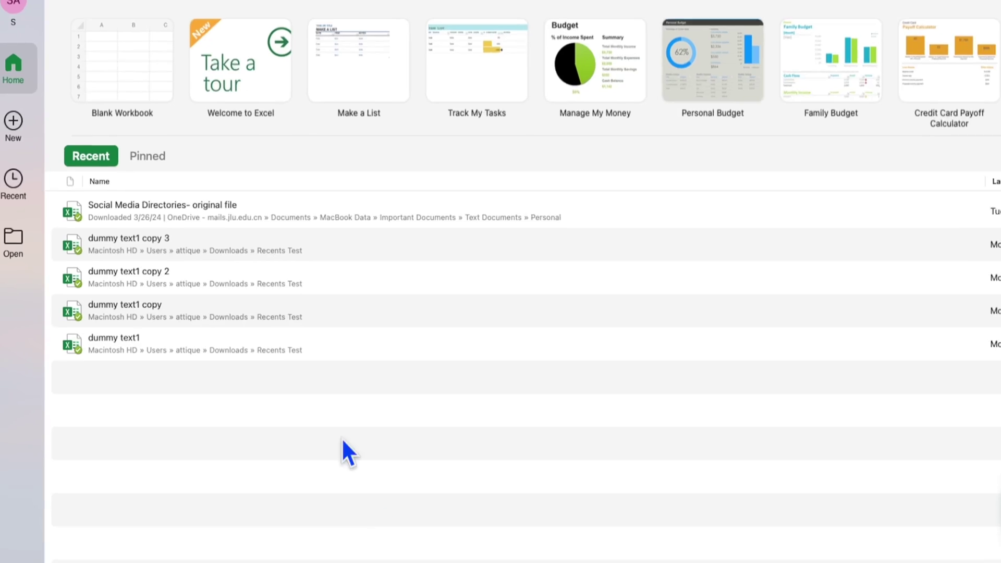
Step: Pick the dummy text1 copy 2 and Social Media Directories entries, then select the Word and Excel plist paths
click(219, 271)
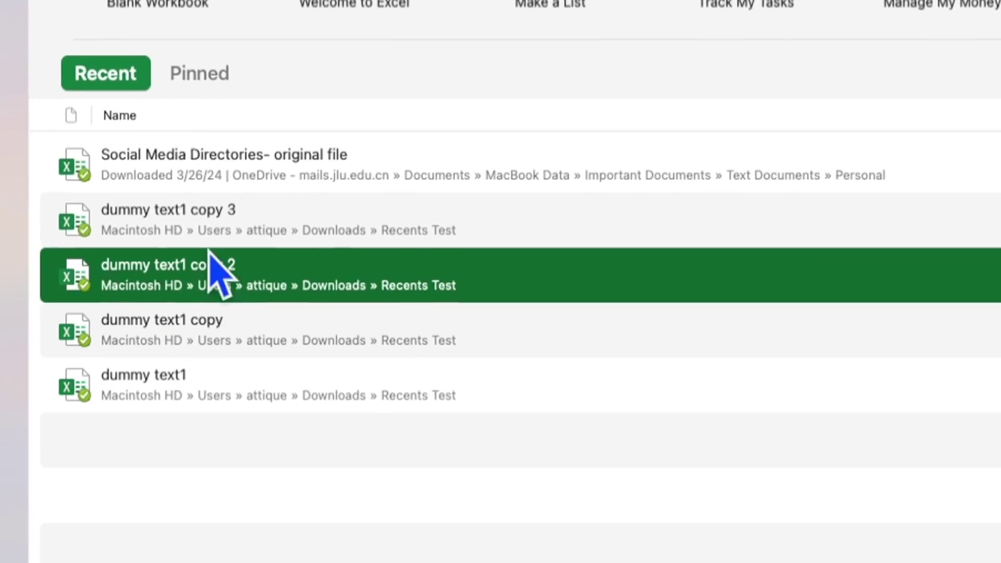
click(230, 164)
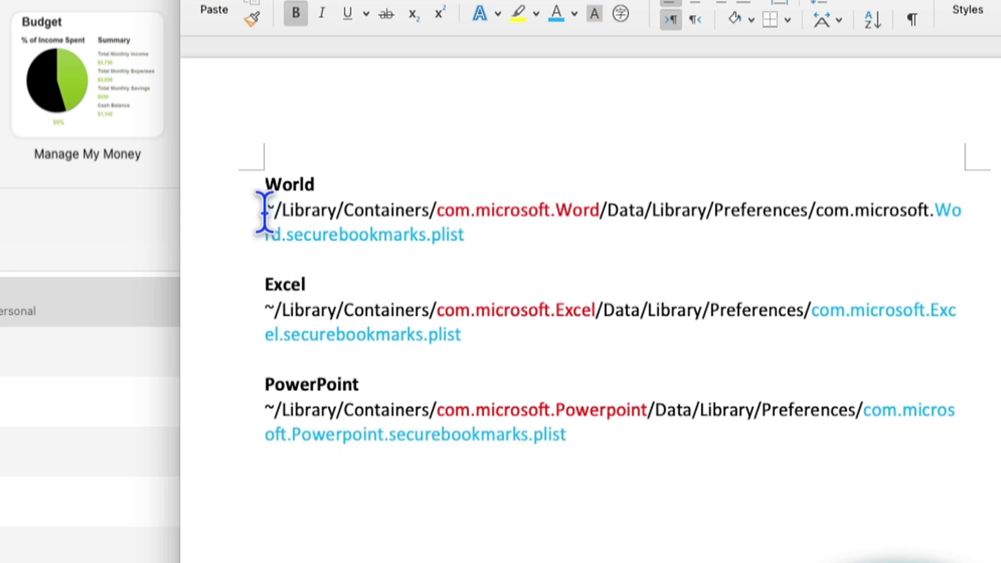
drag(263, 211, 527, 273)
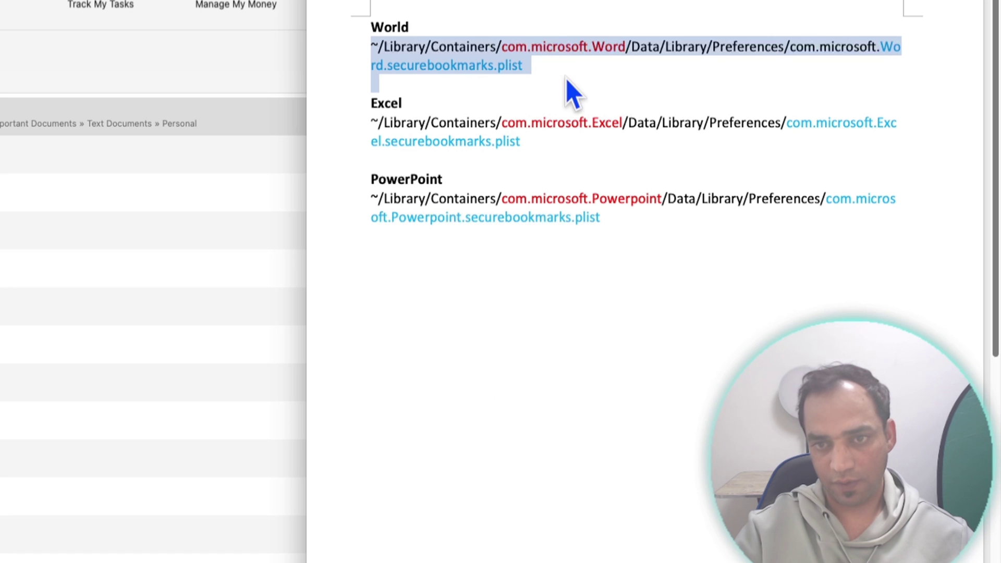
drag(264, 309, 508, 347)
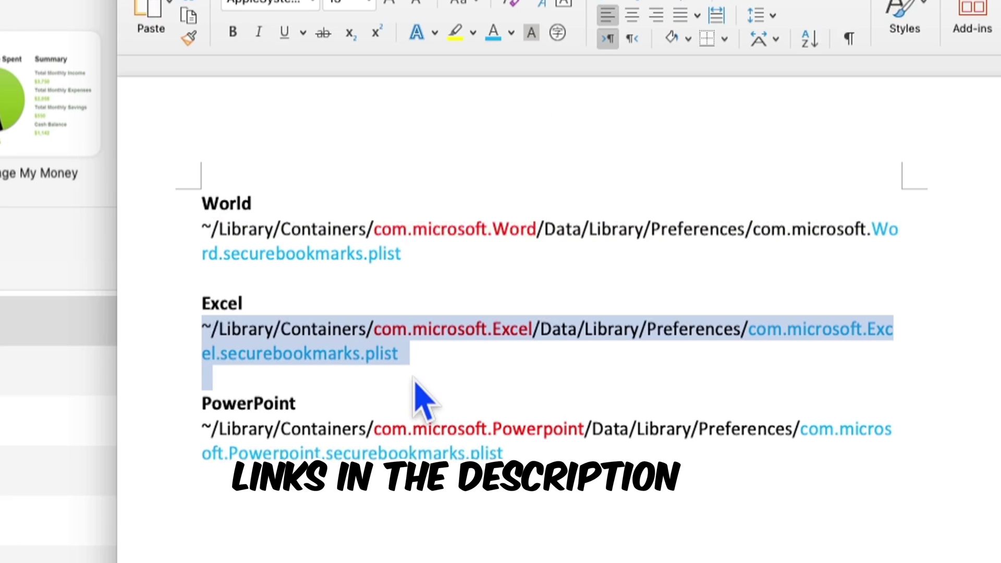
Step: Highlight the Excel path's .plist extension and bring up a Finder window on Downloads
click(388, 381)
drag(368, 360, 415, 353)
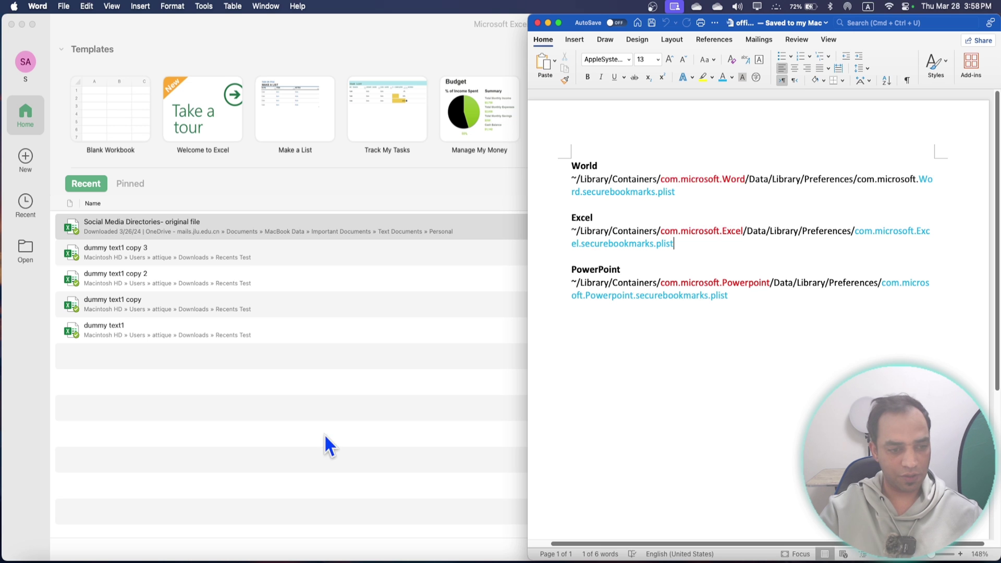
click(34, 550)
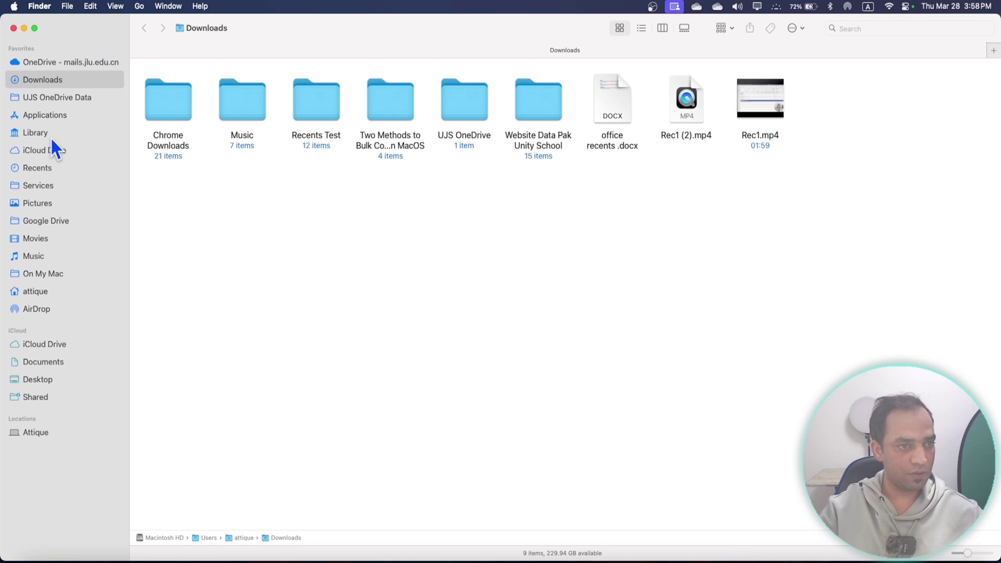
Step: Show the user's hidden Library folder (CapCut, Containers, Cookies) in Finder via Go > Library
click(35, 133)
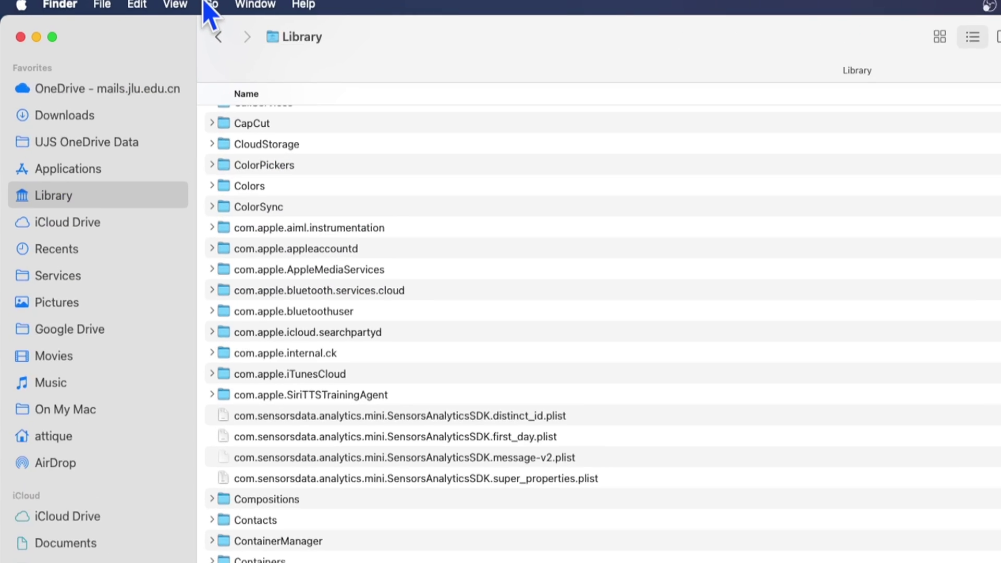
click(140, 7)
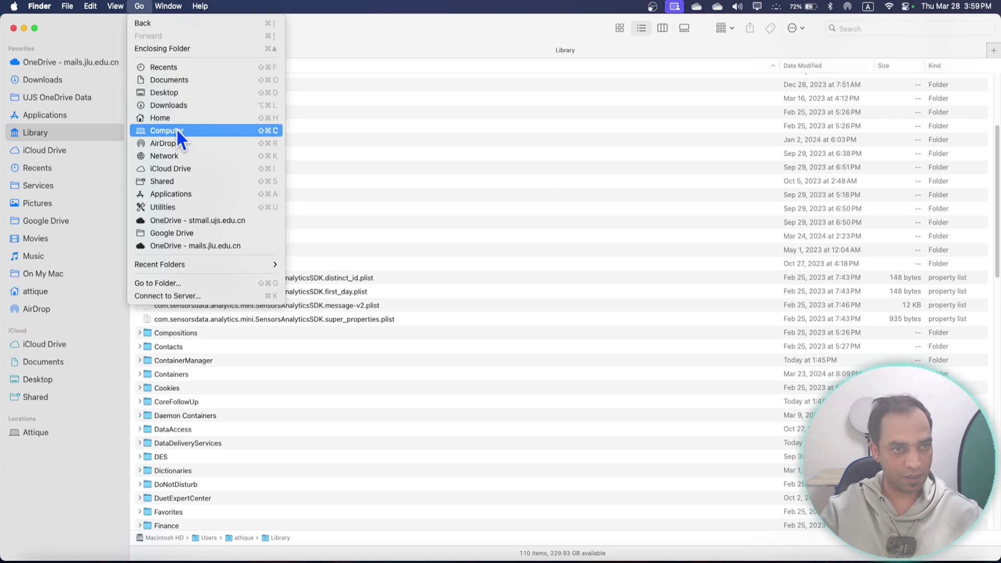
key(alt)
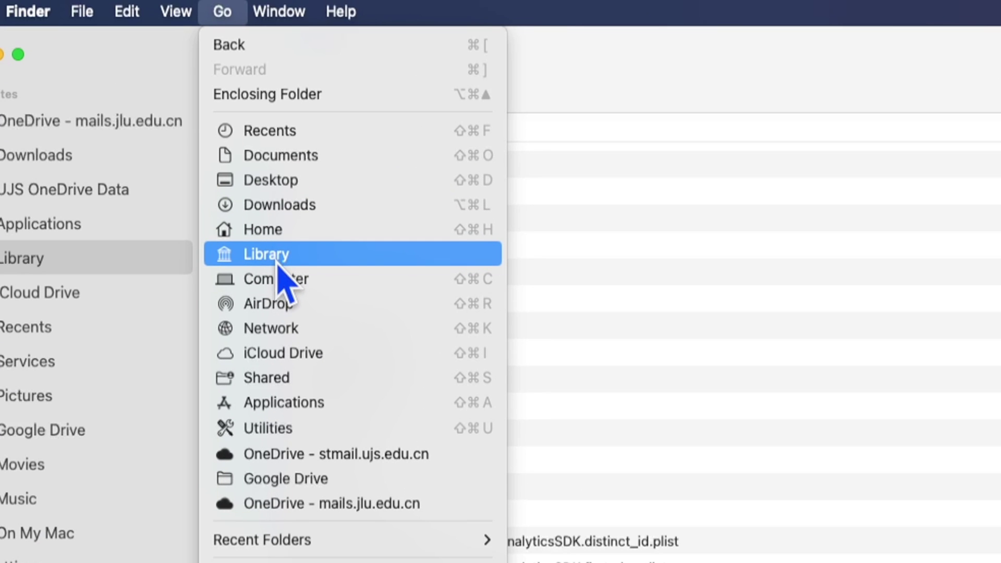
click(279, 255)
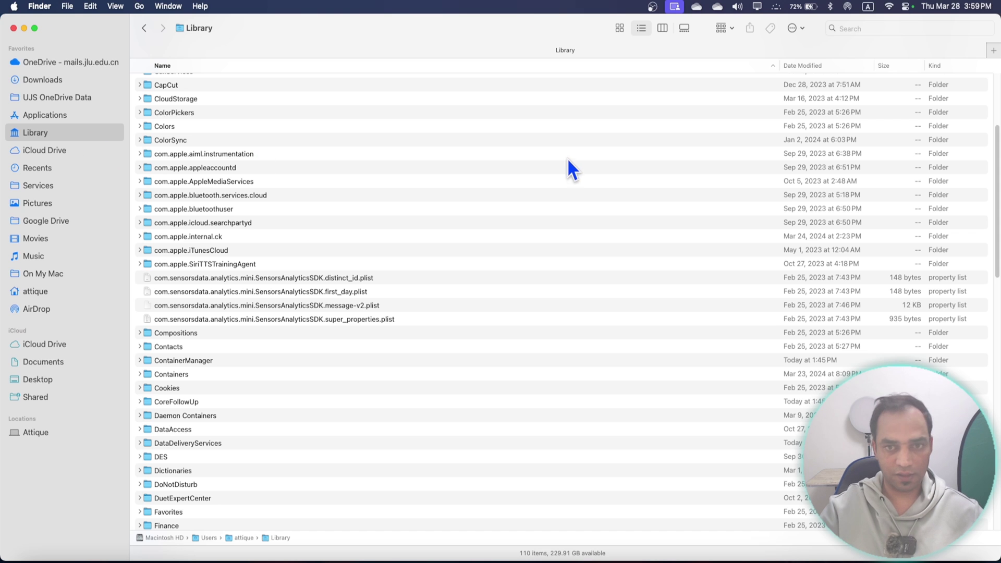
Step: Bring the Word note forward and highlight the PowerPoint path's .plist extension
click(390, 553)
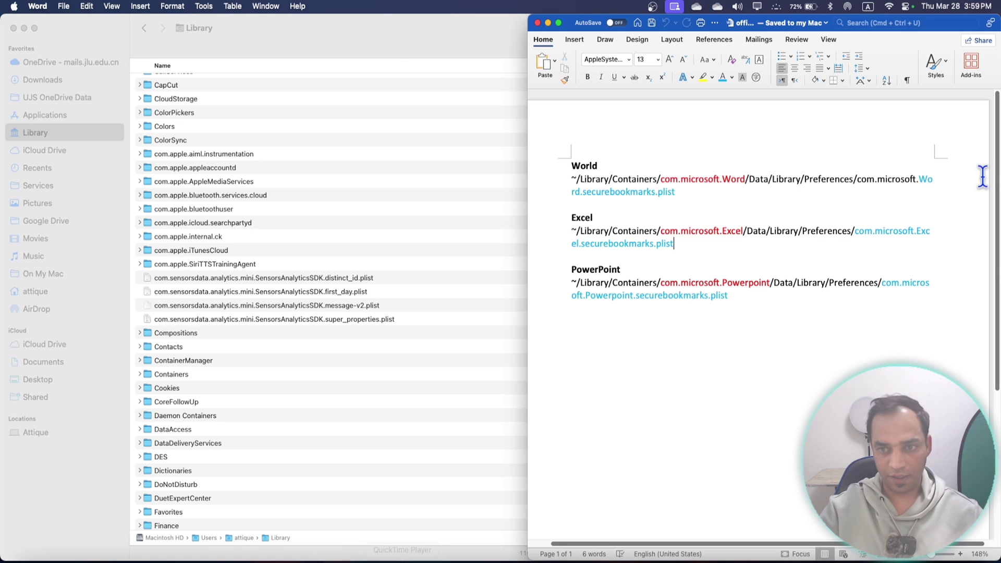
drag(760, 317, 571, 164)
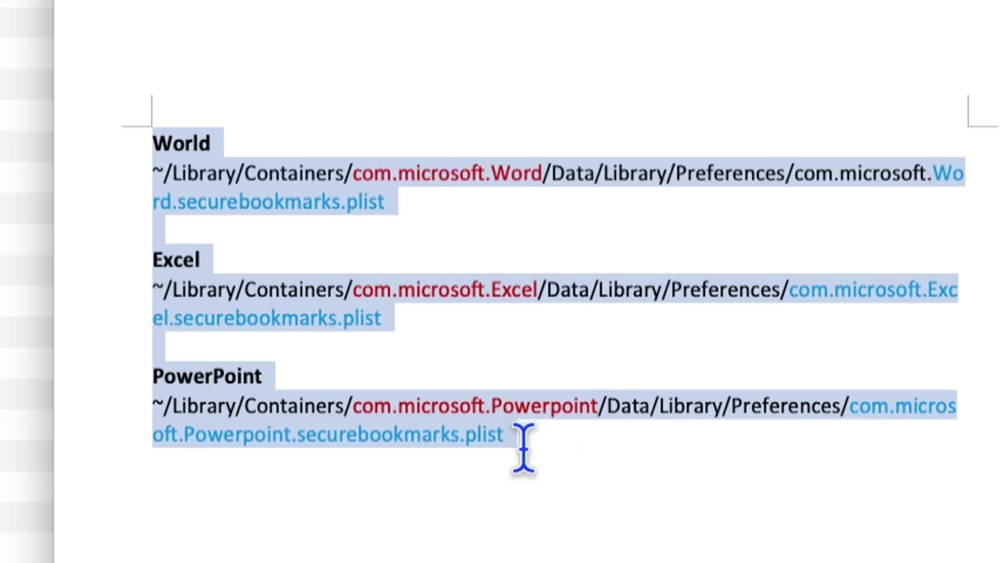
click(736, 301)
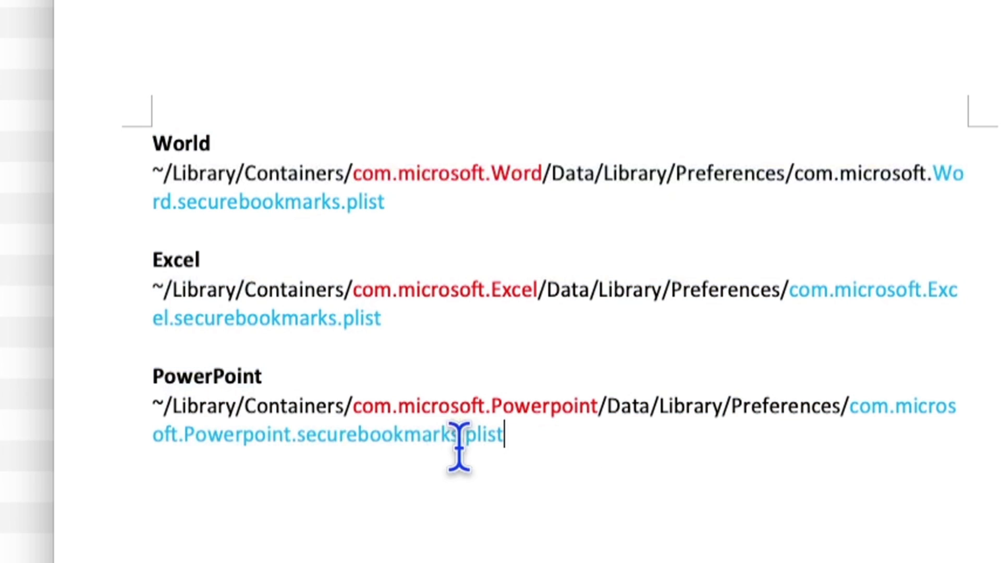
drag(460, 443, 563, 476)
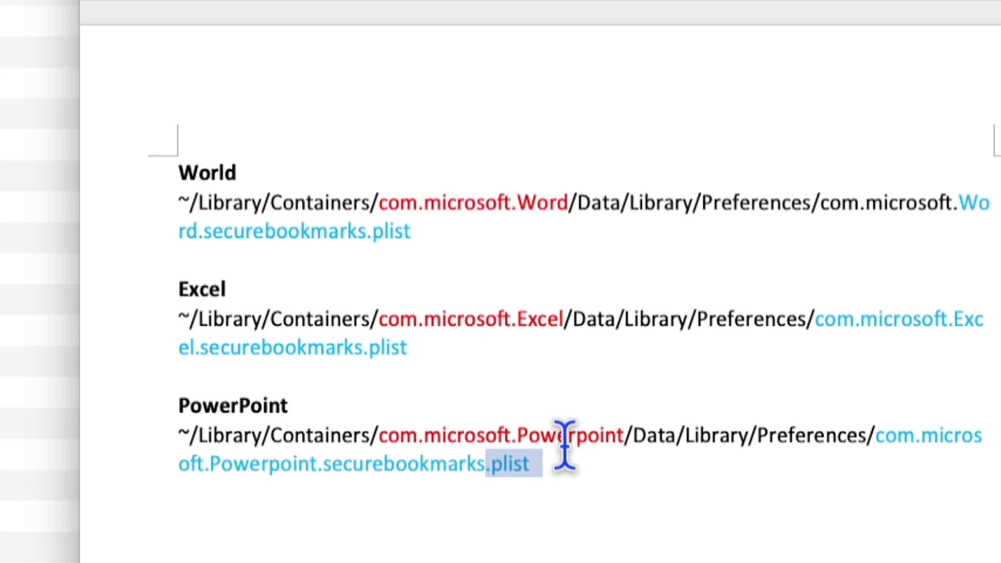
Step: Try replacing 'Powerpoint' in the PowerPoint path with 'Excel', then undo the edit
drag(518, 436, 618, 436)
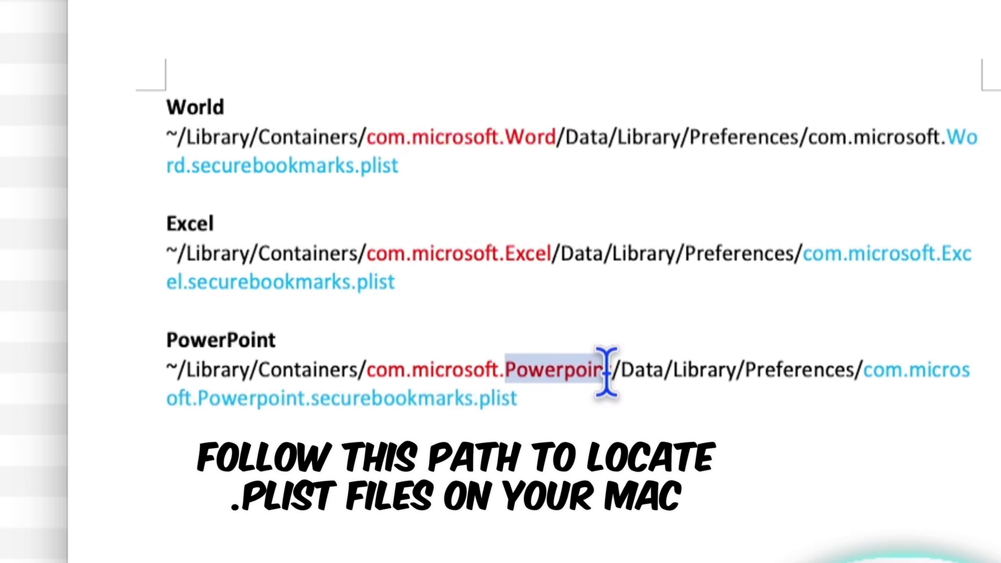
drag(606, 371, 611, 370)
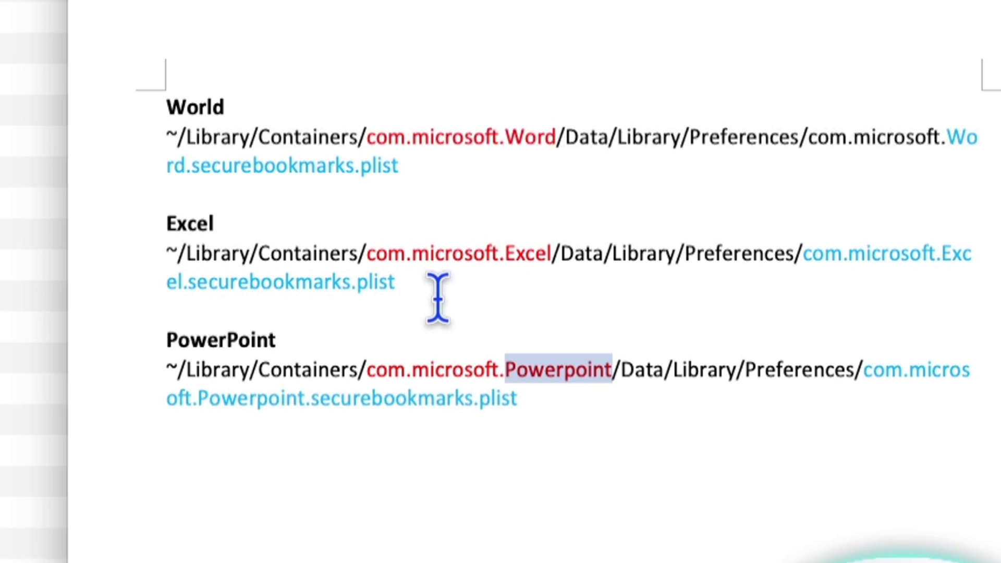
click(524, 385)
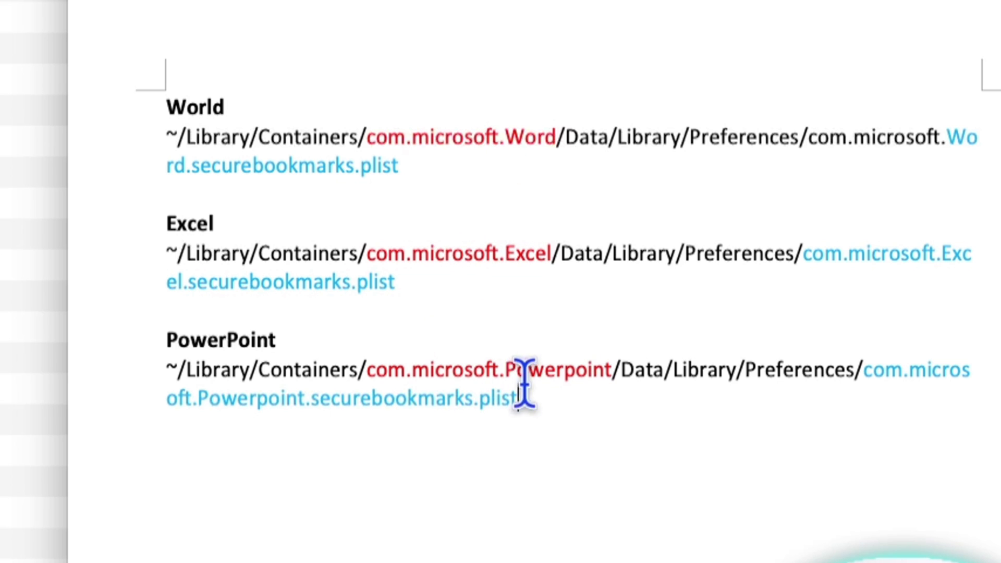
drag(506, 367, 611, 375)
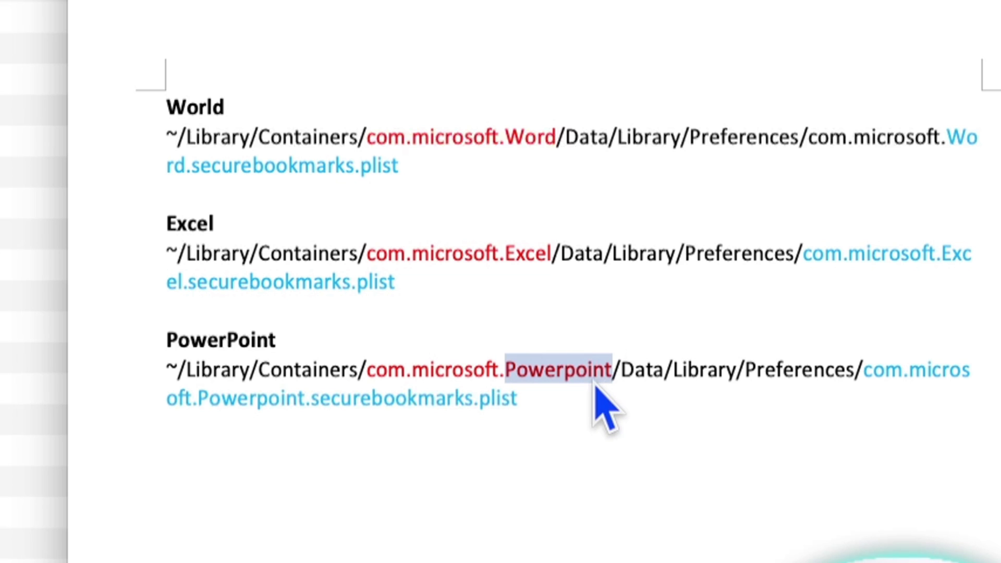
text(Exce;)
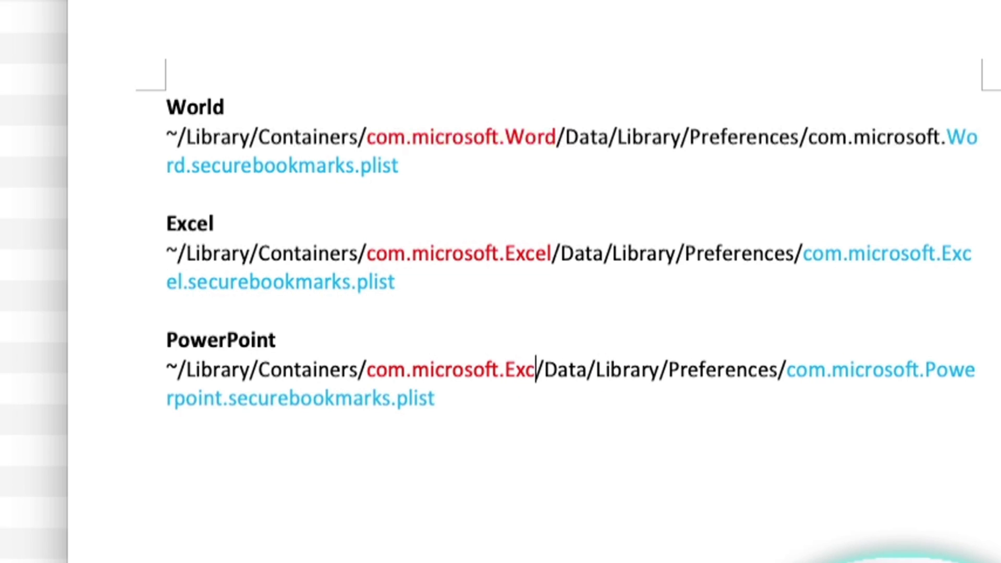
key(BackSpace)
text(l)
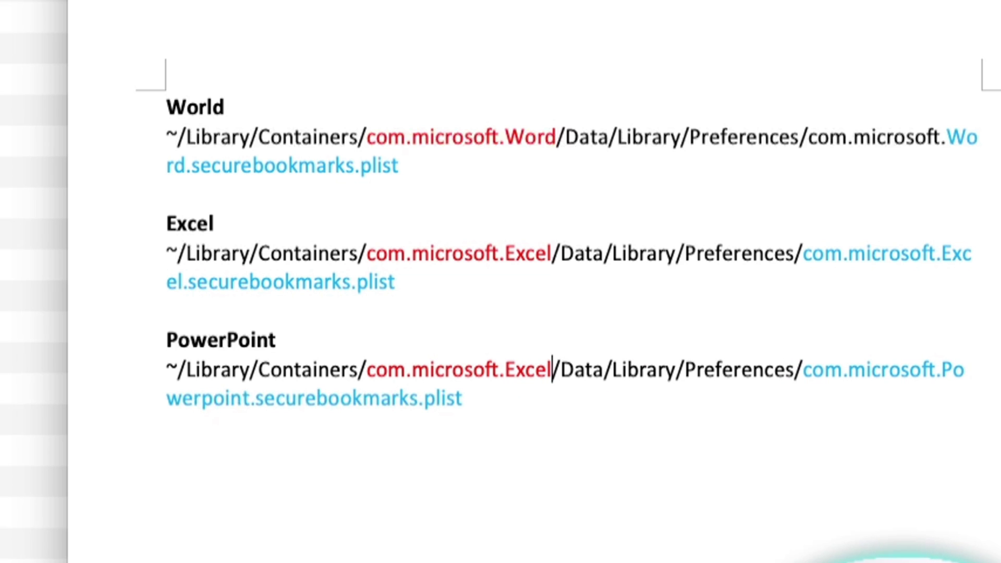
key(super+z)
key(super+z)
key(super+z)
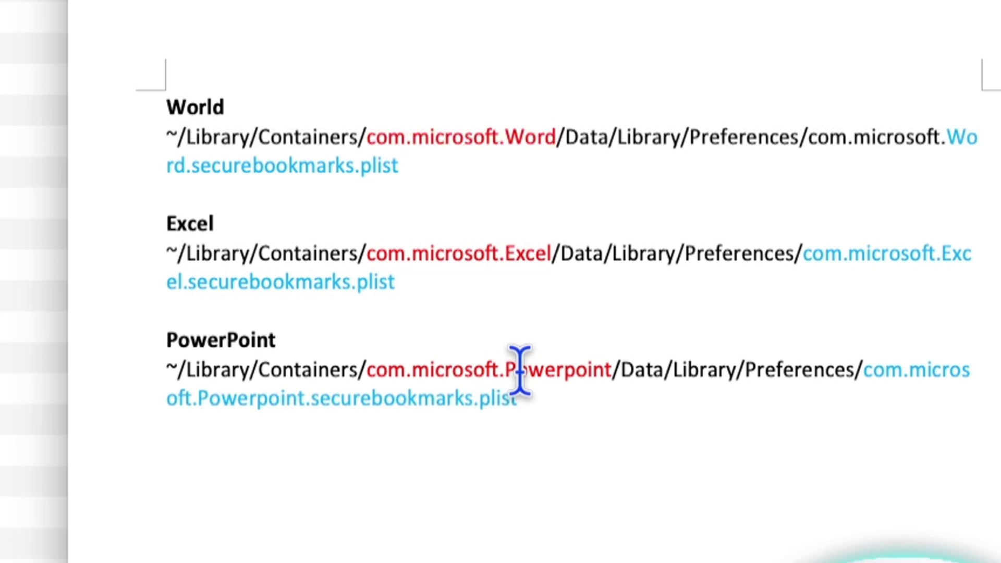
drag(506, 370, 517, 370)
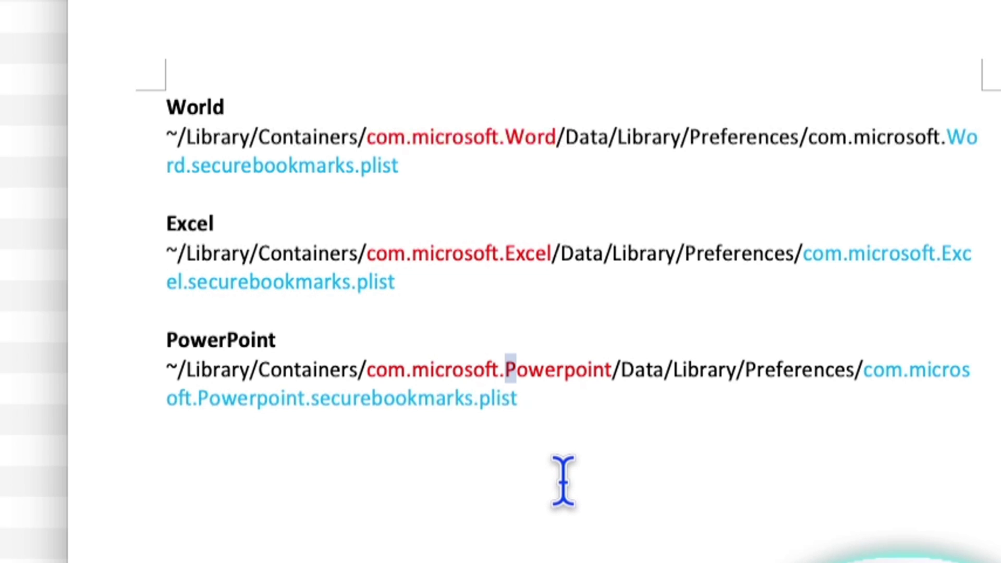
Step: Copy the full Excel plist path paragraph from the note
triple_click(219, 256)
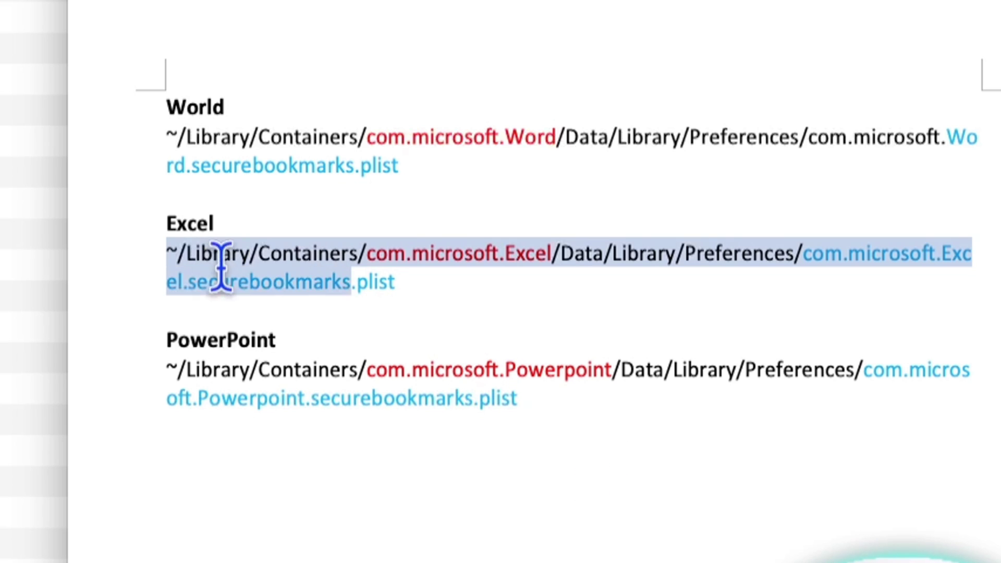
right_click(313, 269)
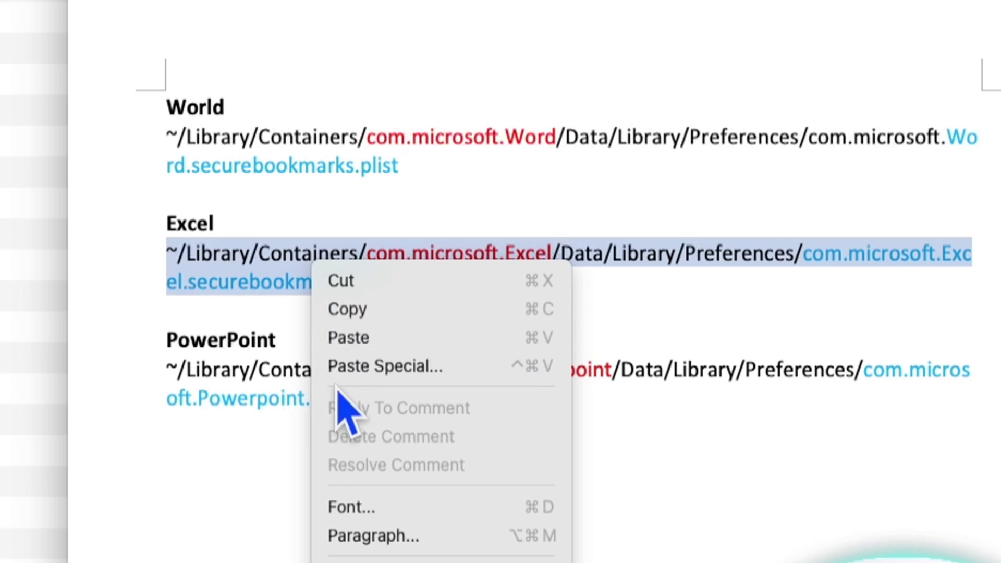
click(365, 310)
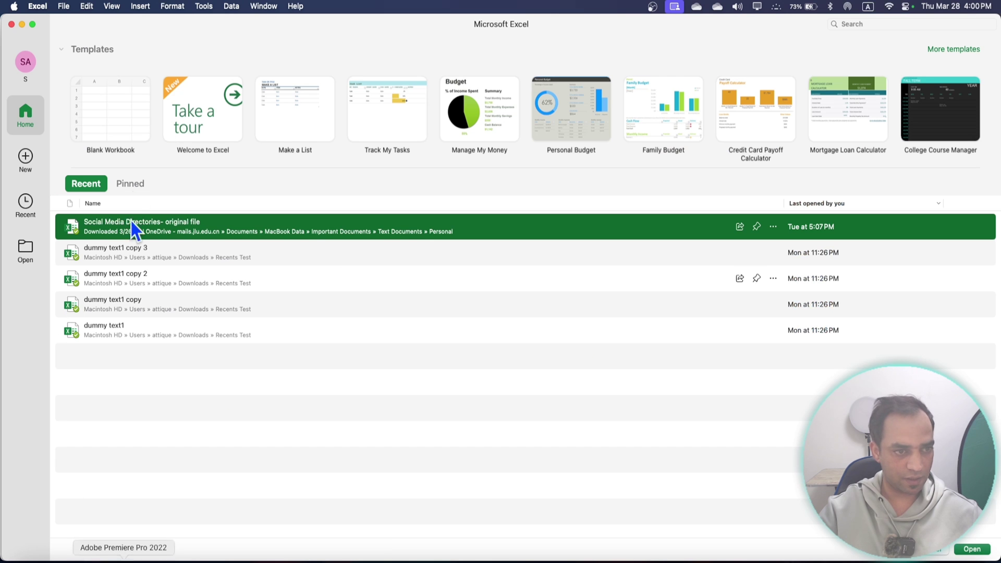
Step: Go to the pasted Excel plist path in Finder, opening Excel's container Preferences folder
click(31, 557)
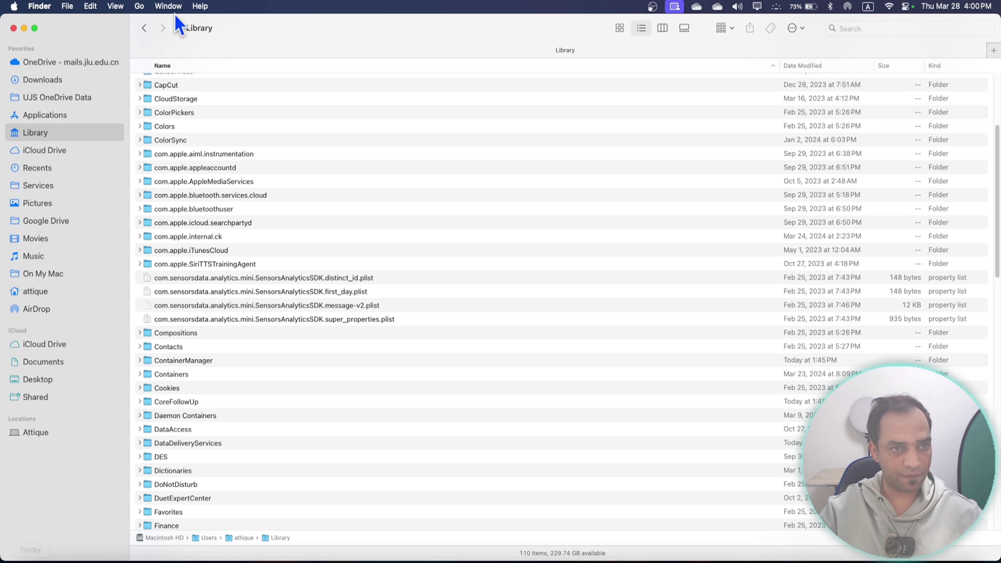
click(139, 7)
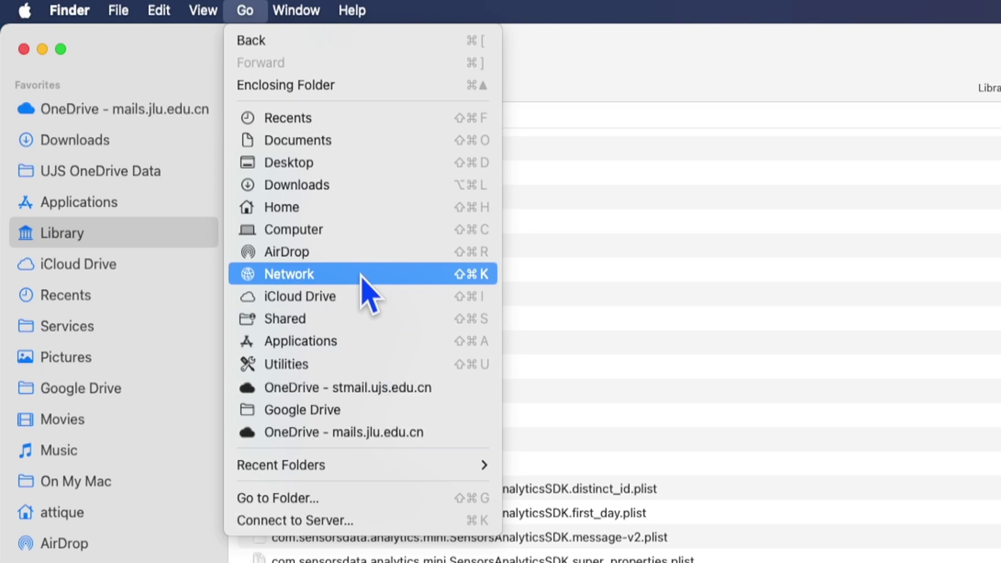
click(314, 500)
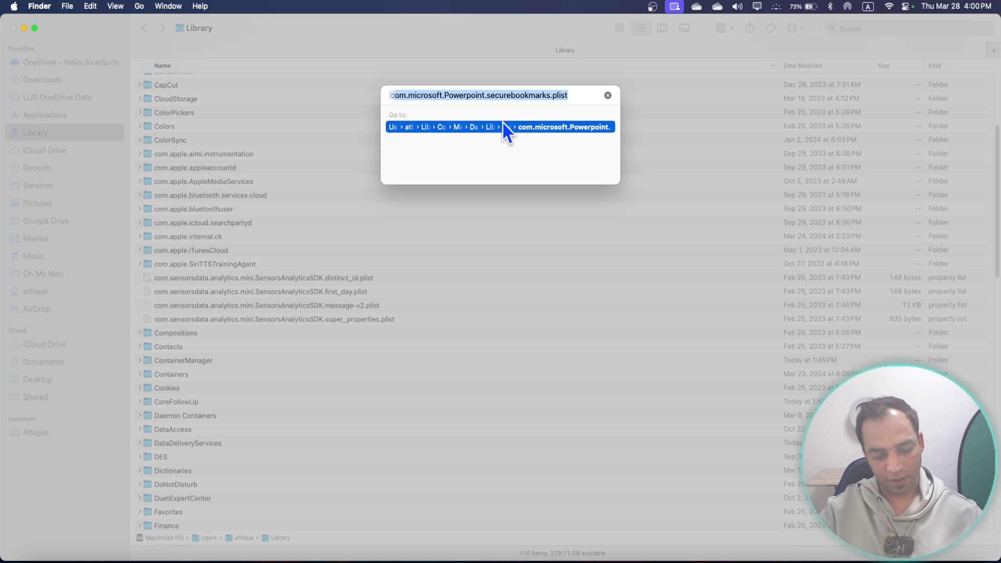
key(cmd+v)
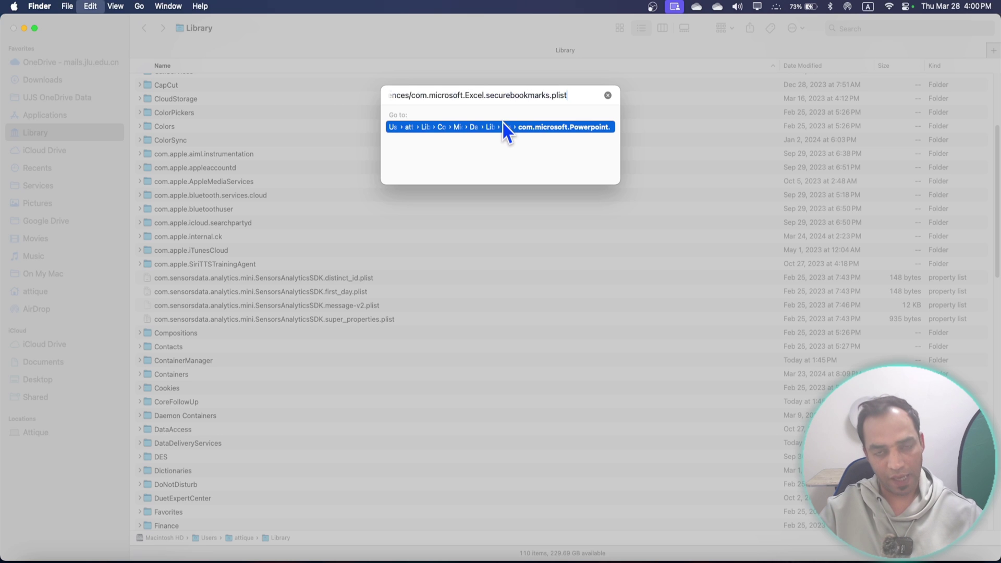
key(Return)
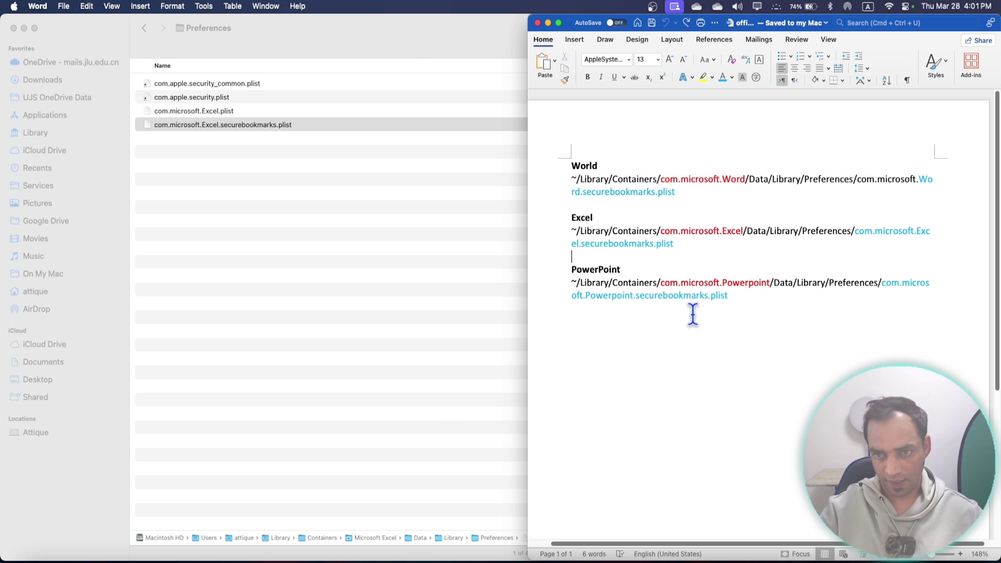
Step: Copy the Word preferences path and jump to Word's container Preferences folder in Finder
drag(572, 182, 700, 191)
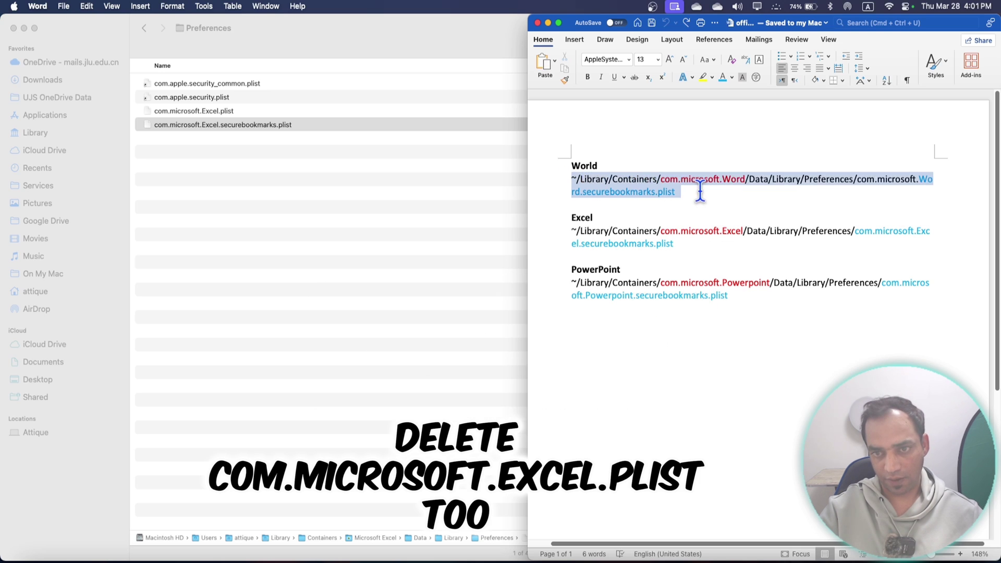
right_click(654, 191)
click(668, 206)
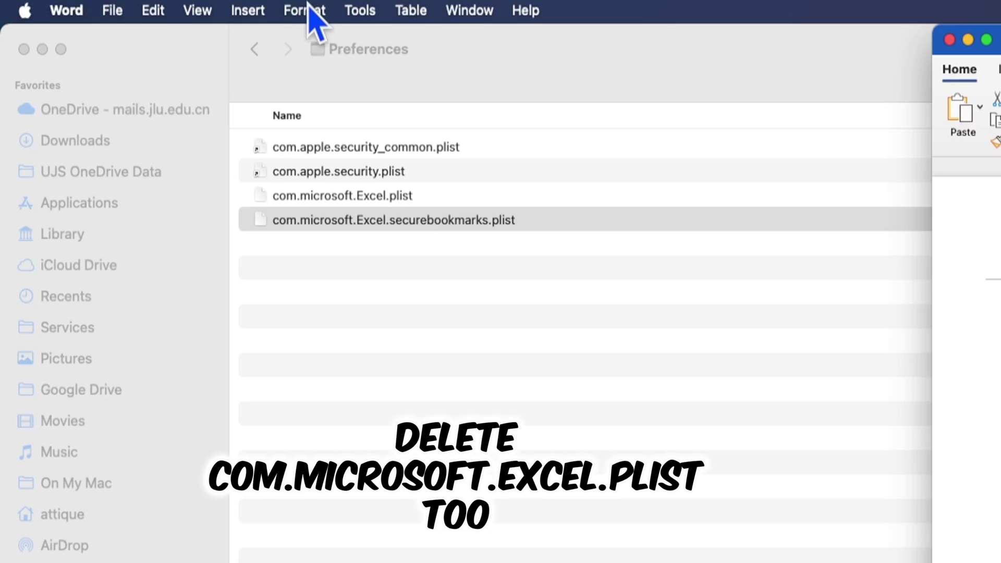
click(440, 447)
click(246, 10)
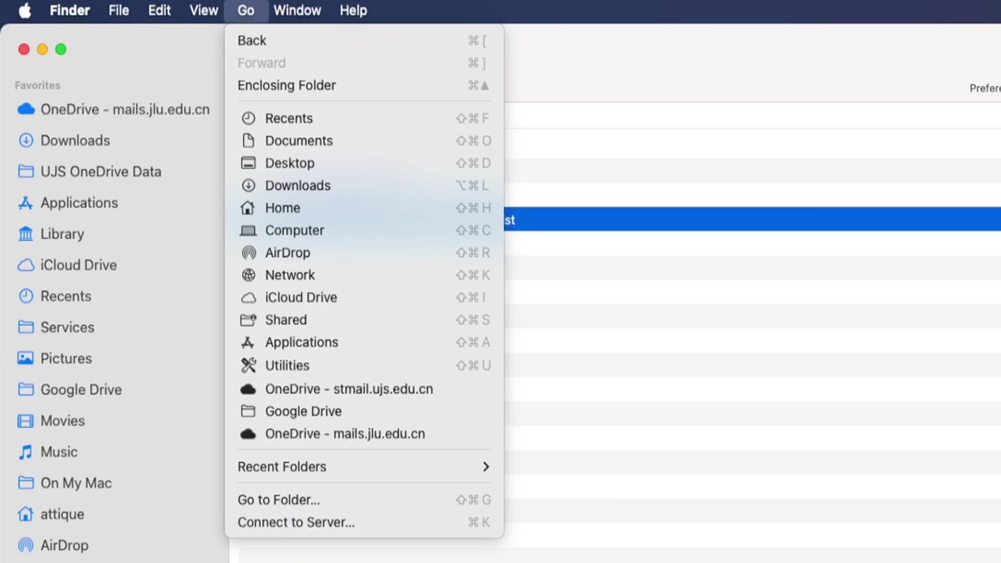
click(292, 500)
key(super+v)
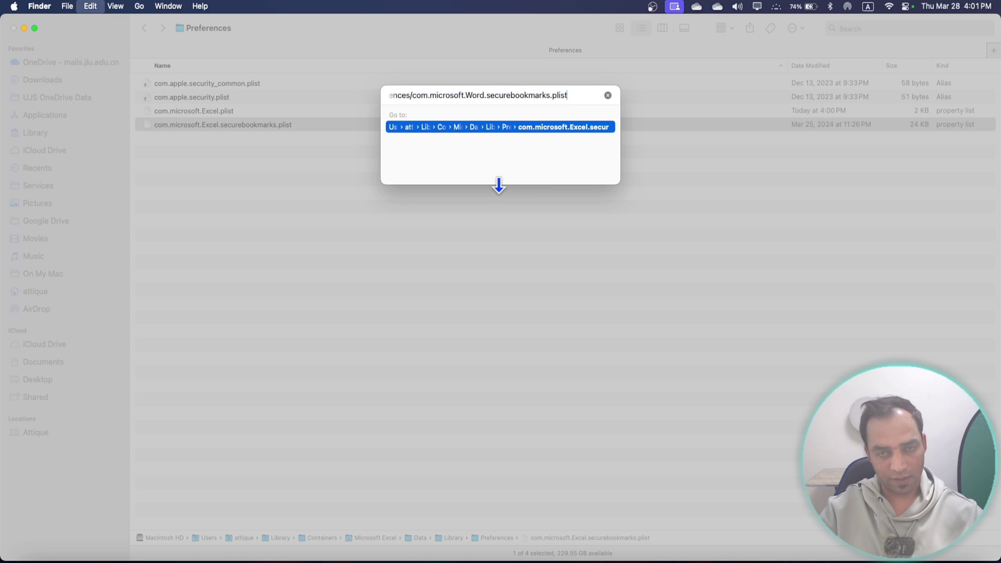
key(Return)
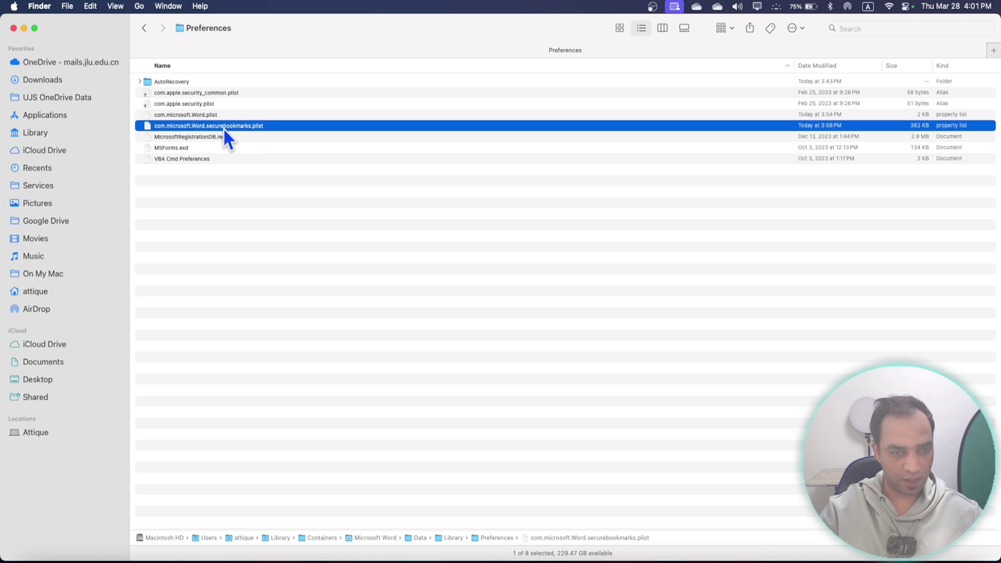
Step: Trash com.microsoft.Word.securebookmarks.plist and com.microsoft.Word.plist, then return to Word
key(super+BackSpace)
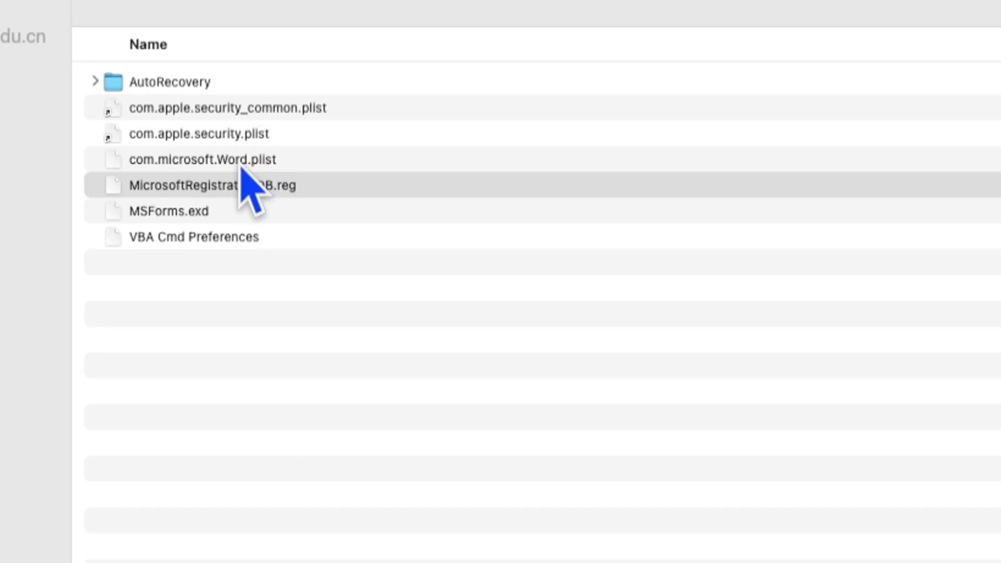
click(245, 162)
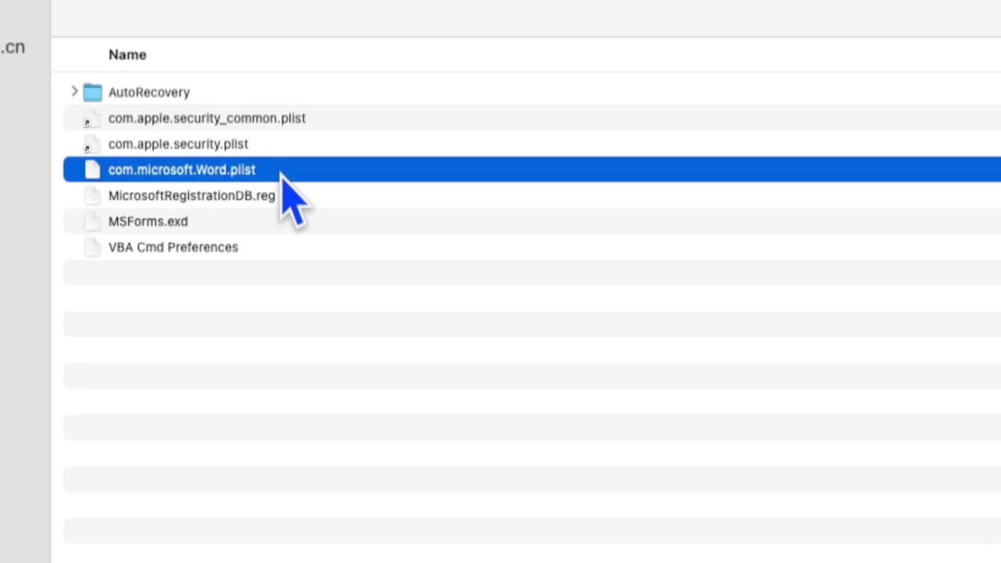
key(super+BackSpace)
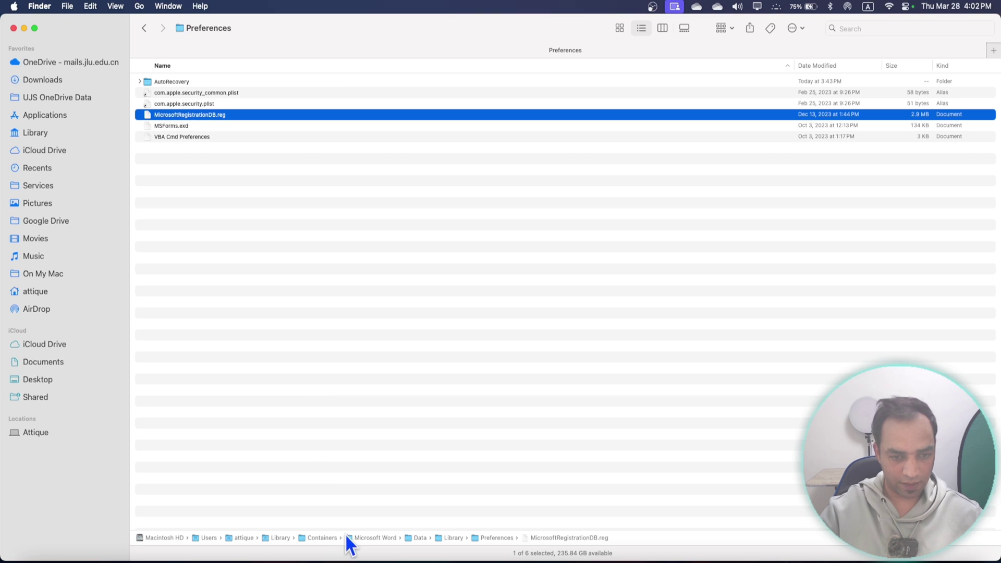
click(381, 556)
scroll(365, 339, down, 2)
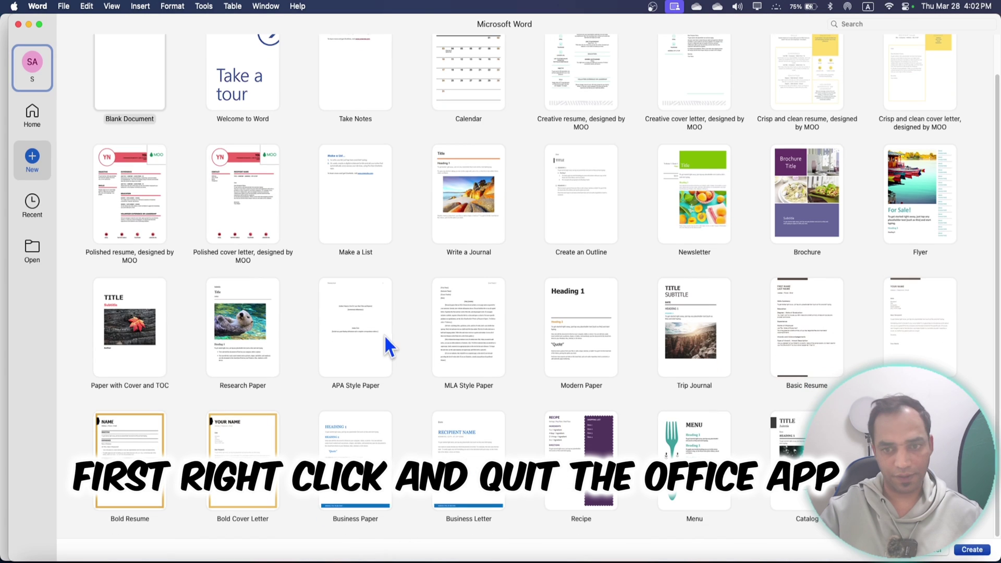
Step: Scroll Word's template gallery, then bring forward the 'Clear Recent Micr…' note
scroll(344, 316, up, 2)
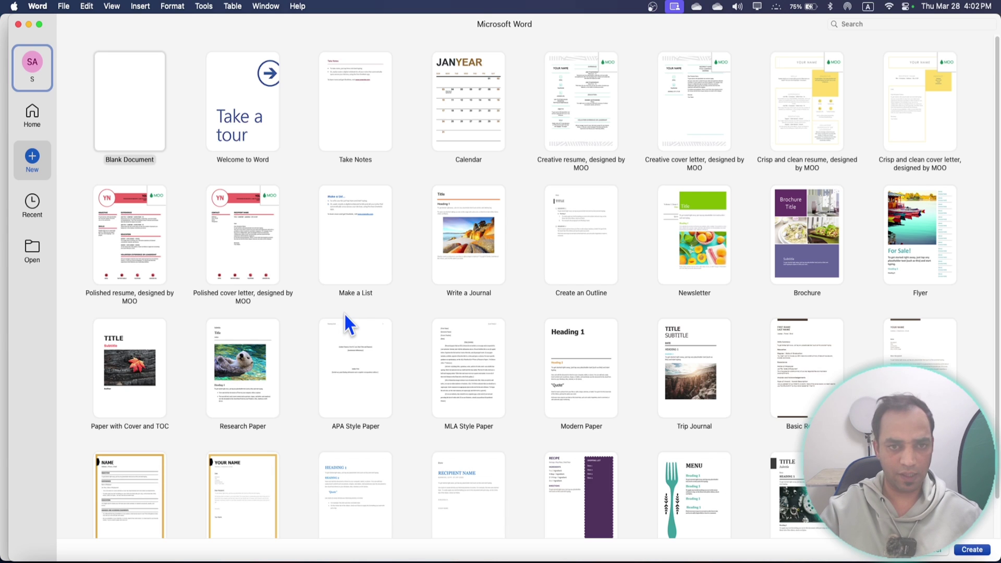
scroll(344, 312, down, 2)
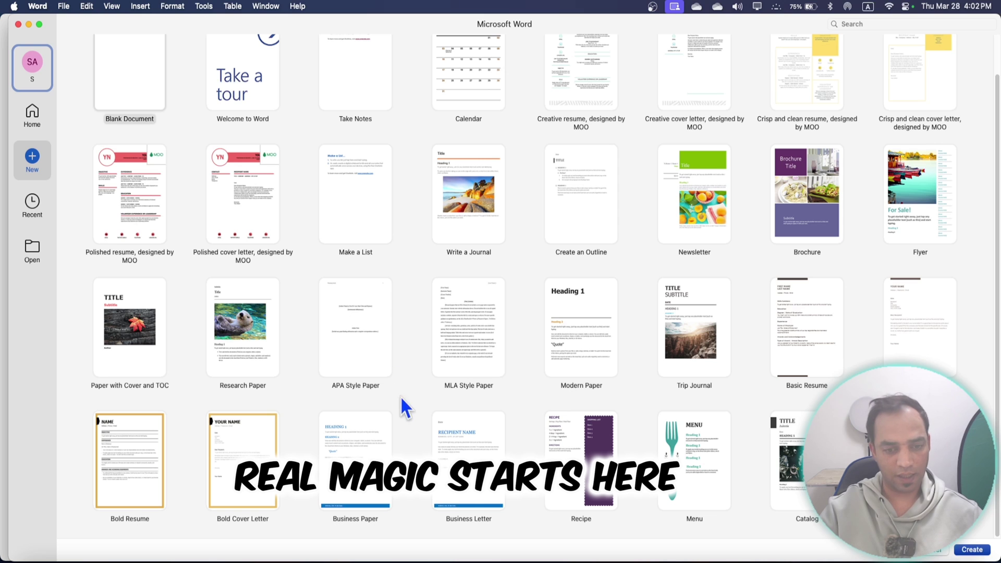
click(451, 561)
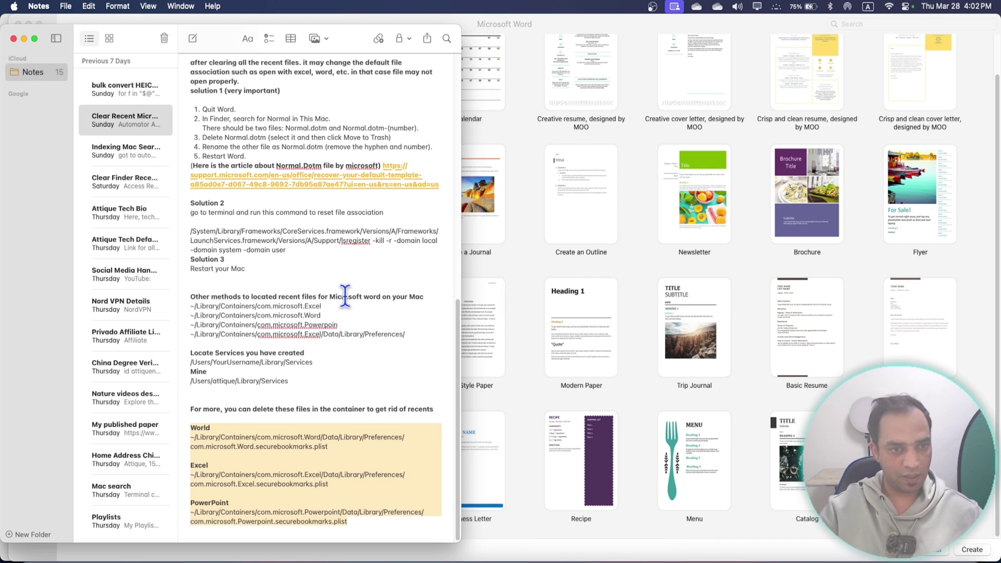
Step: Copy the Excel Quick Action script from the note, then clear the selection in Finder's Word Preferences folder
drag(339, 44, 300, 34)
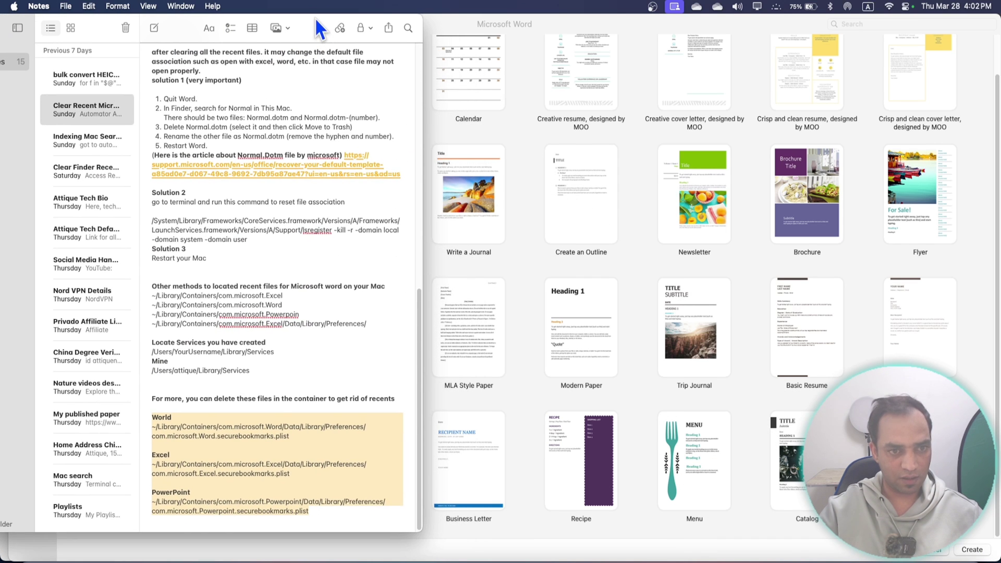
scroll(260, 234, up, 10)
scroll(250, 231, up, 6)
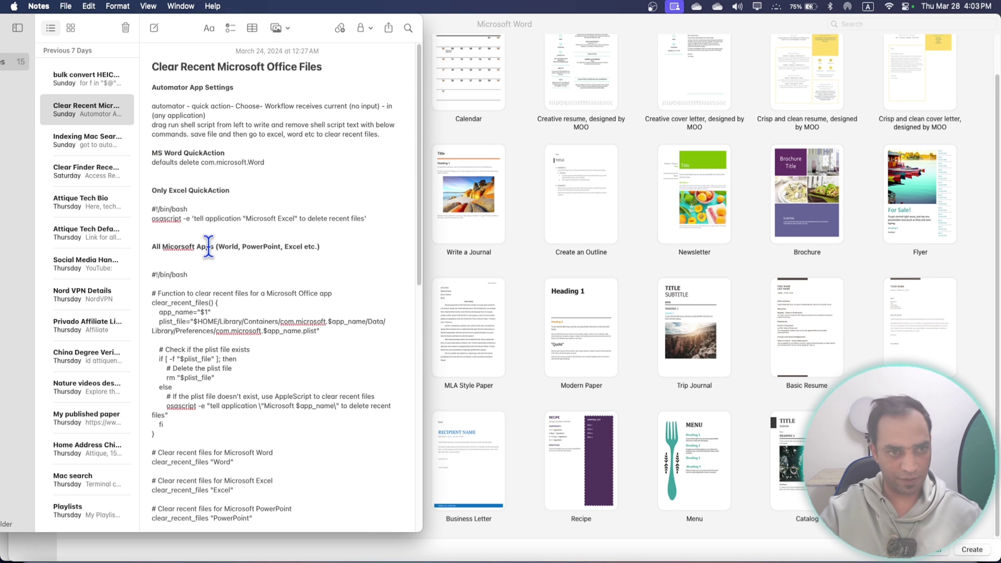
click(369, 560)
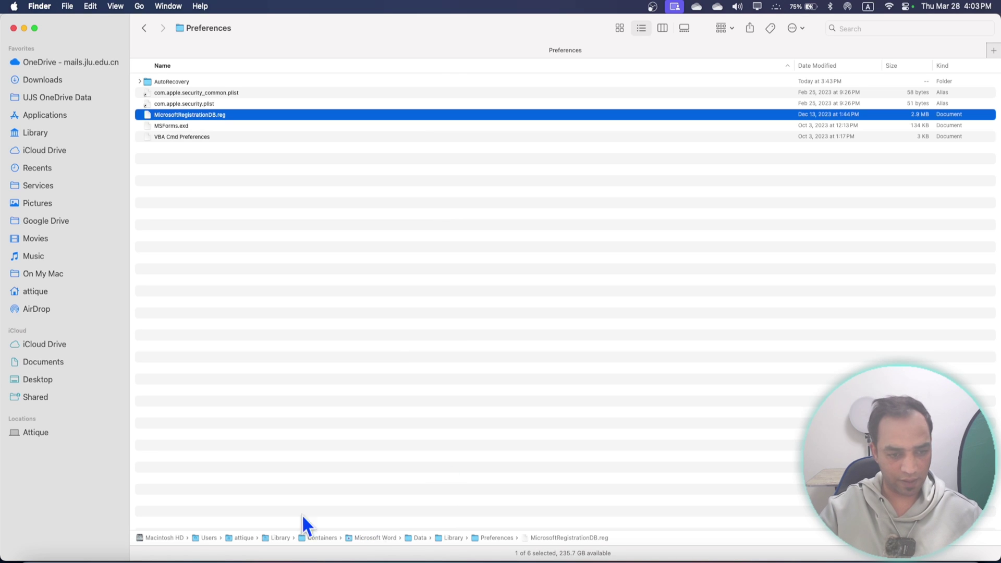
click(292, 560)
right_click(280, 224)
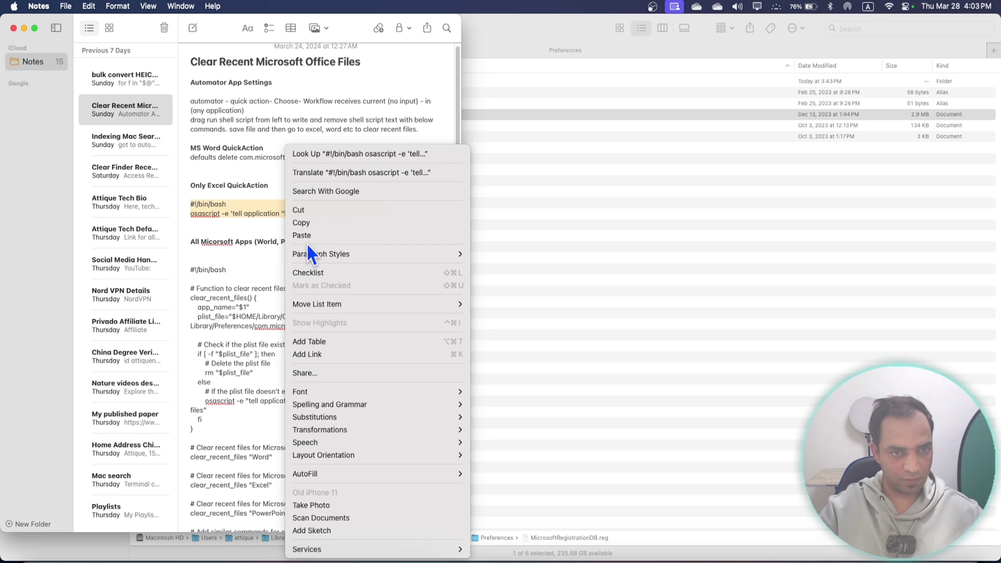
click(310, 226)
click(720, 241)
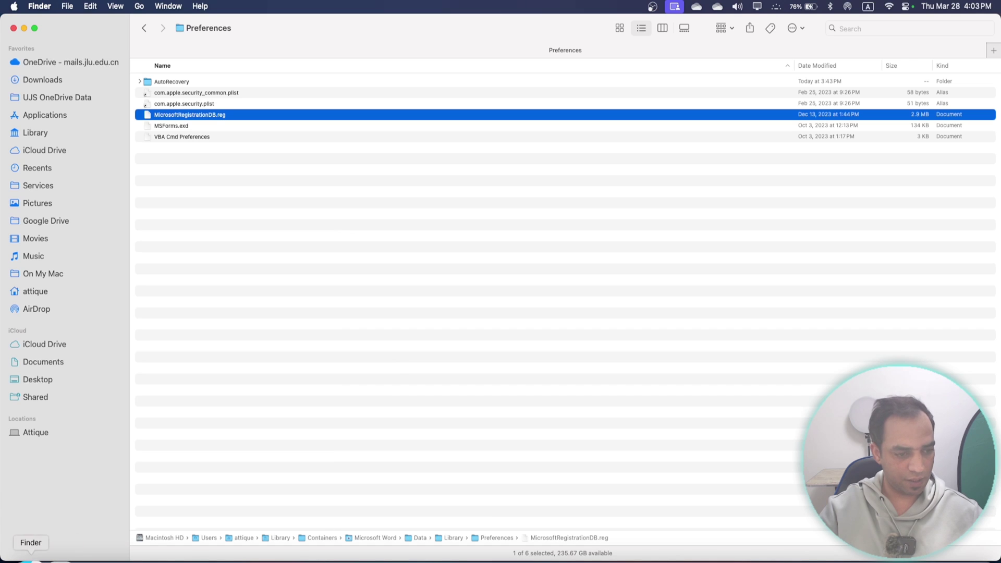
click(277, 232)
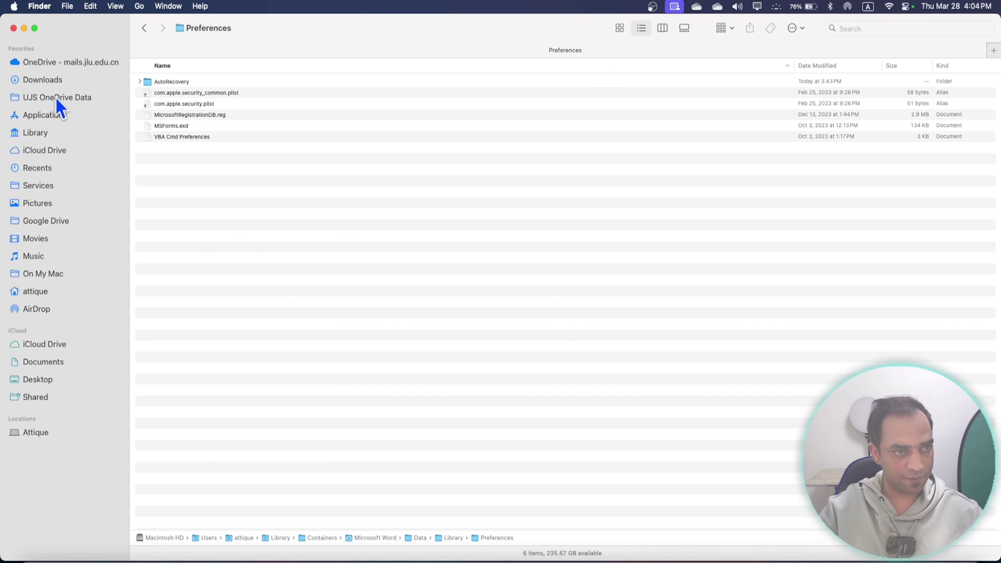
Step: Find Automator.app with a This Mac search for 'automa' and launch it
click(46, 115)
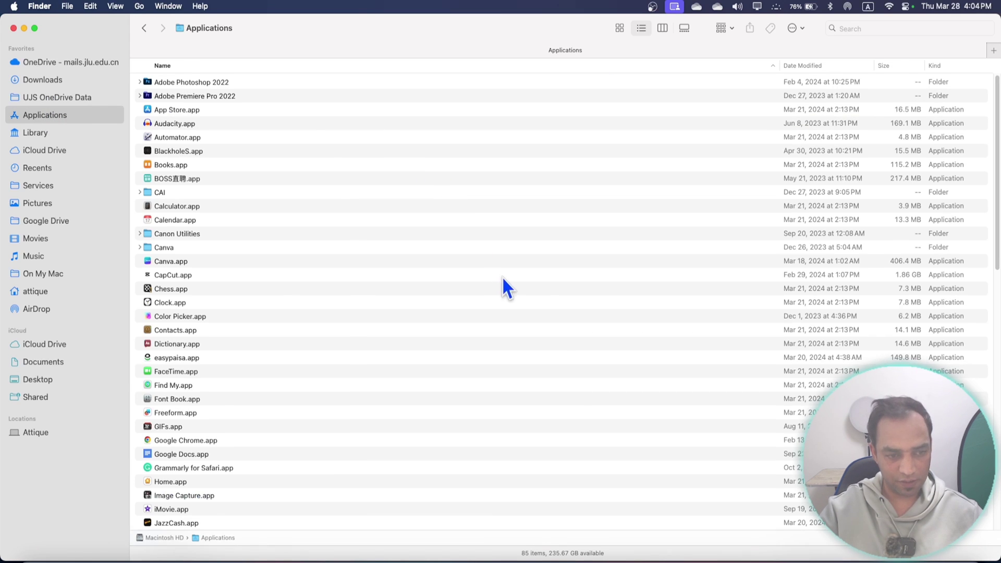
scroll(501, 277, down, 10)
double_click(179, 337)
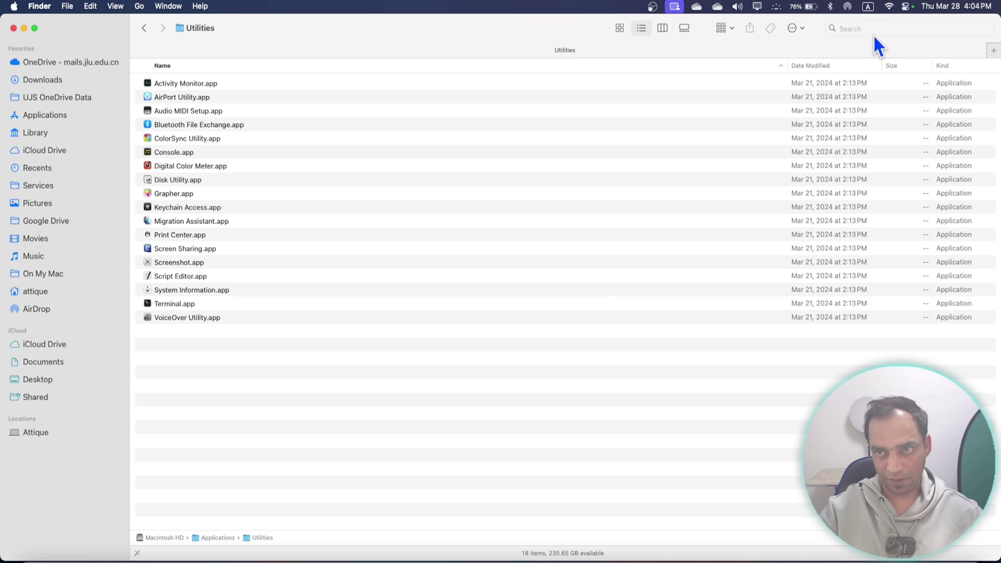
click(869, 29)
text(au)
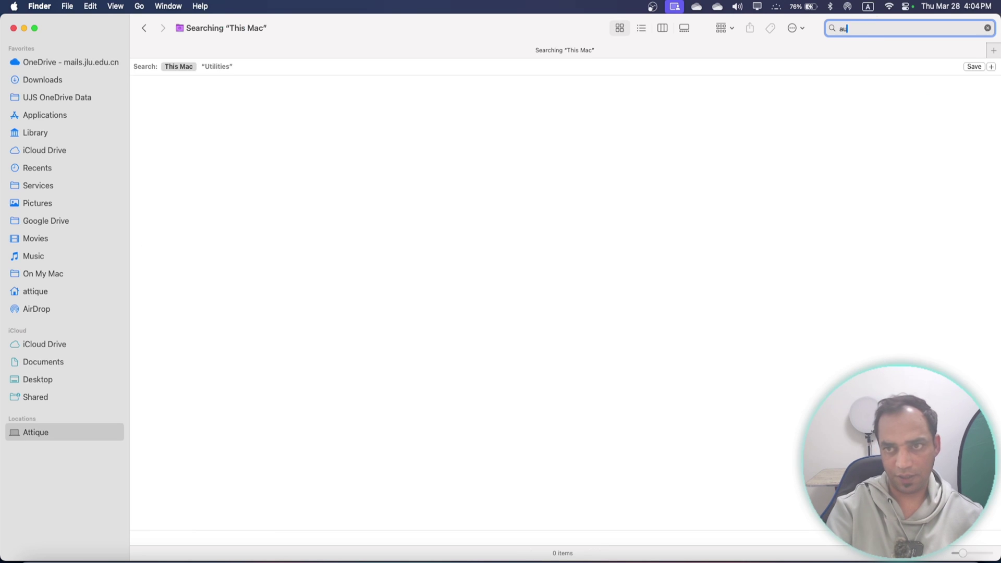
text(toma)
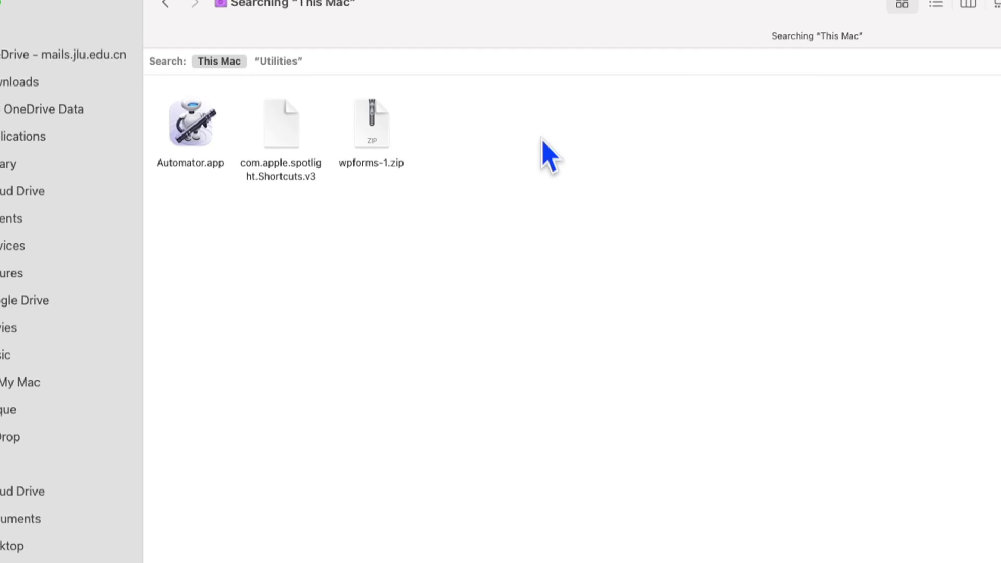
click(232, 156)
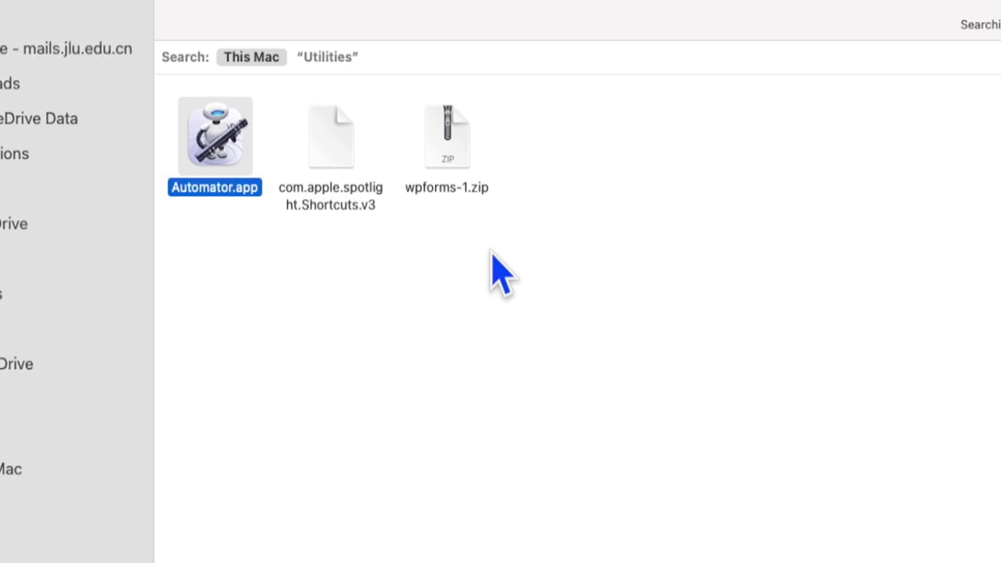
double_click(258, 175)
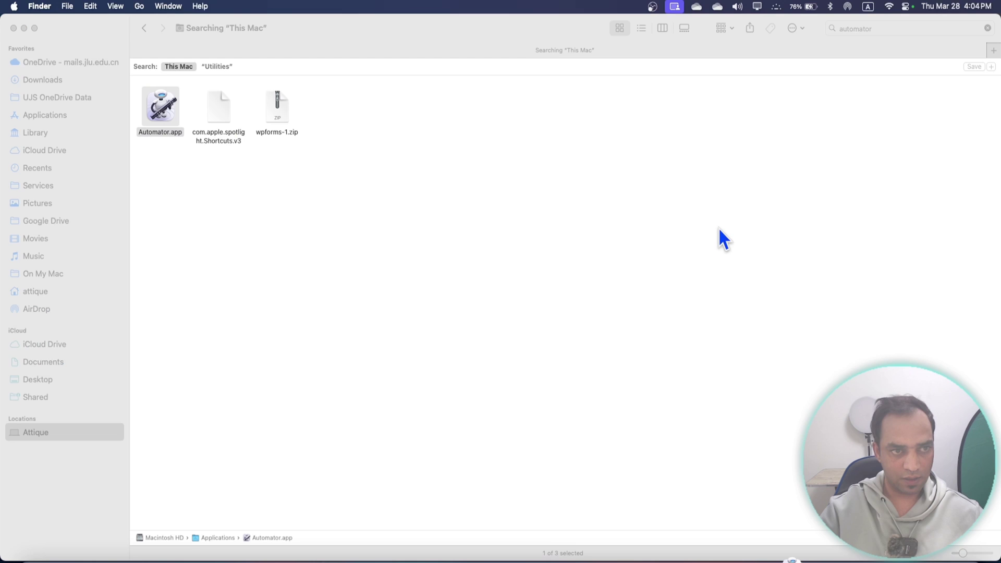
Step: Create a new Quick Action document whose workflow receives no input
click(636, 319)
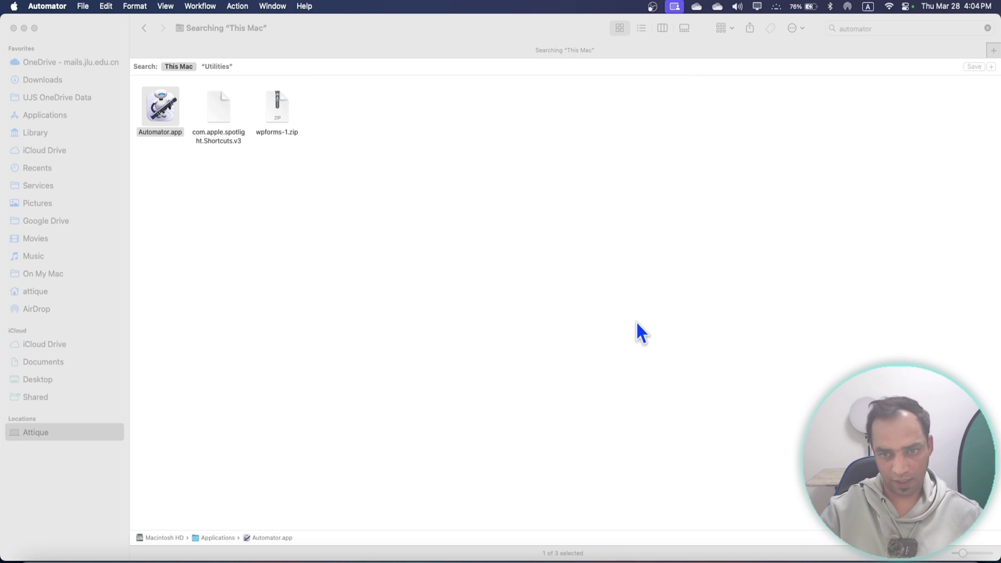
double_click(154, 115)
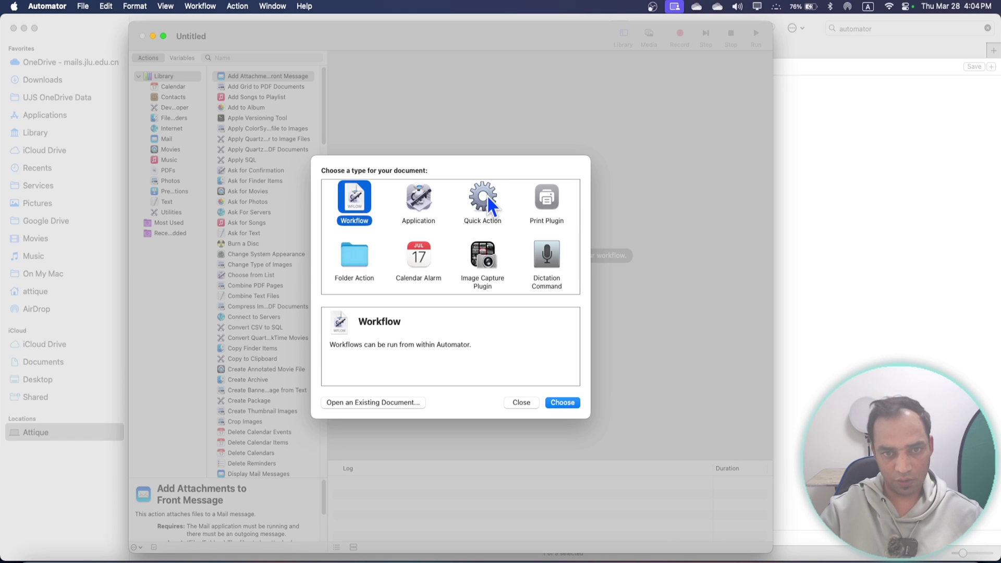
click(487, 199)
click(565, 402)
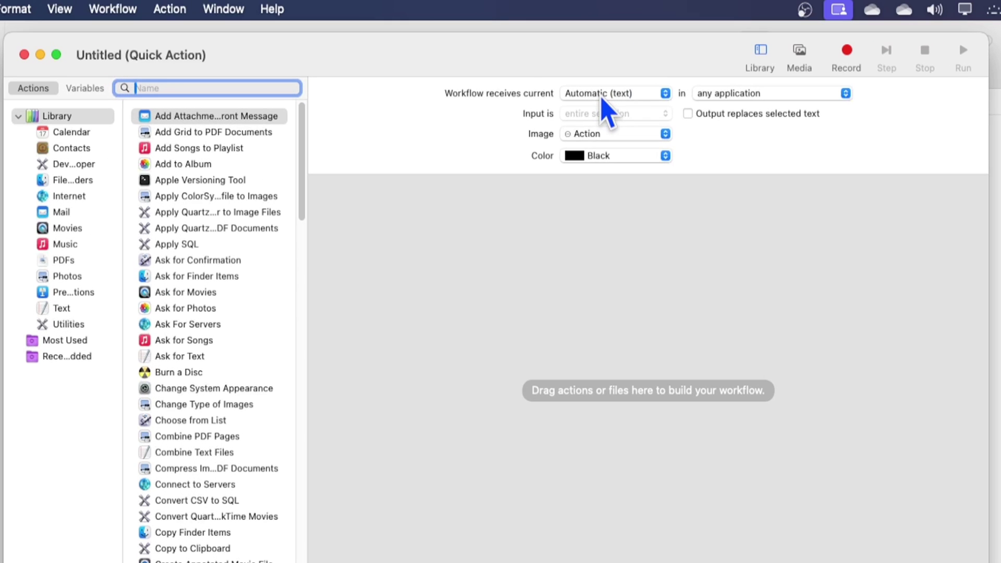
click(520, 61)
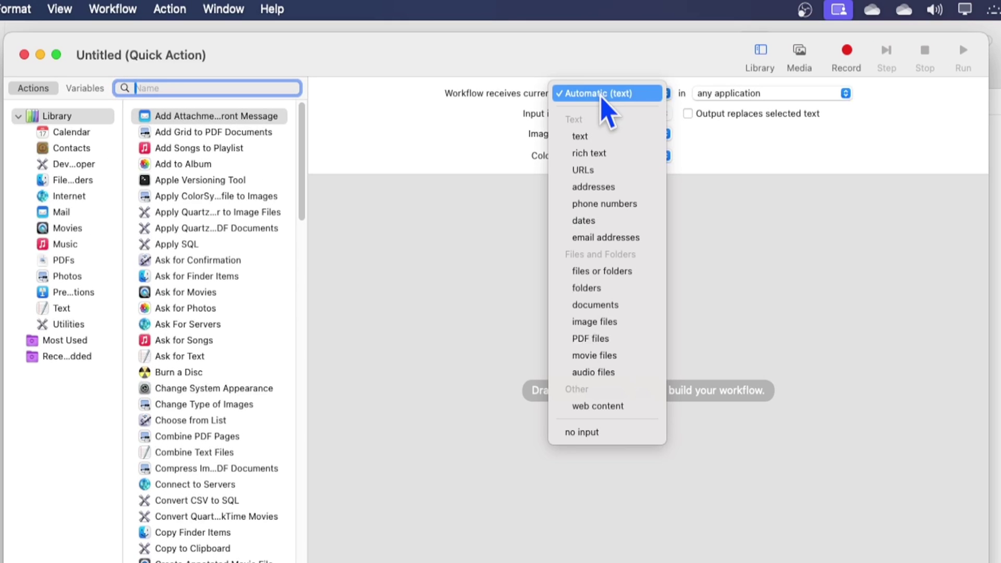
click(599, 432)
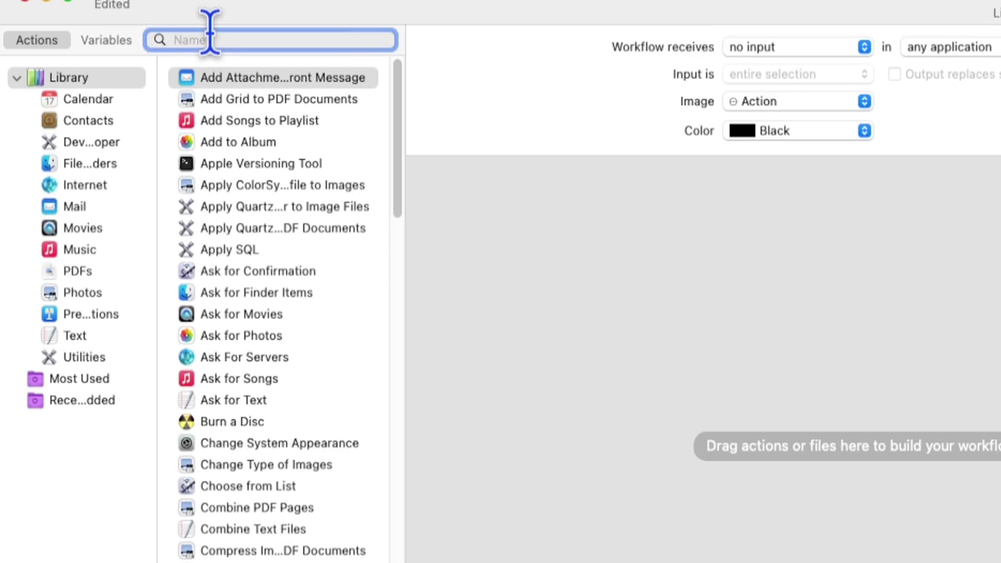
Step: Search 'run shell' and add a Run Shell Script action to the workflow
text(run)
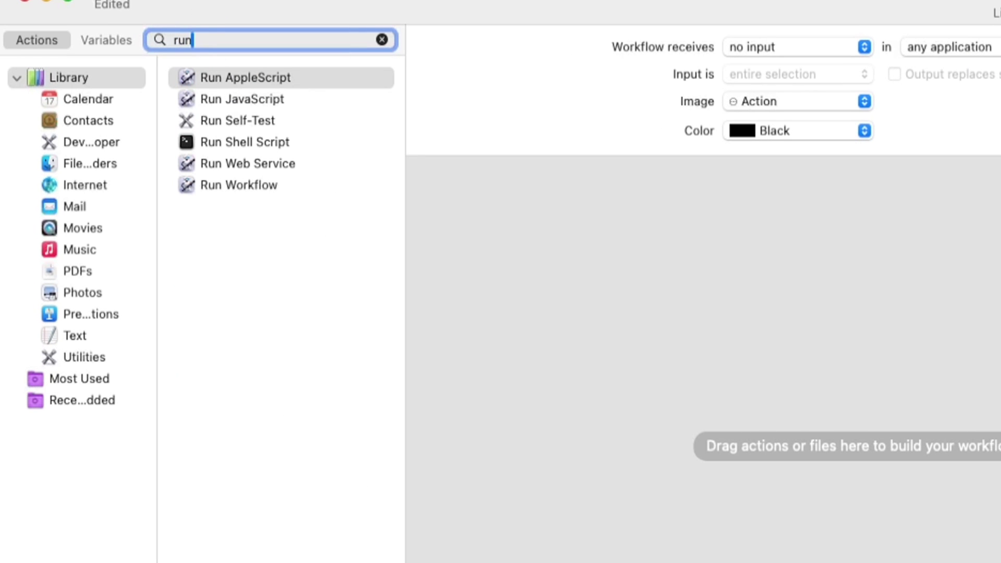
text( shell)
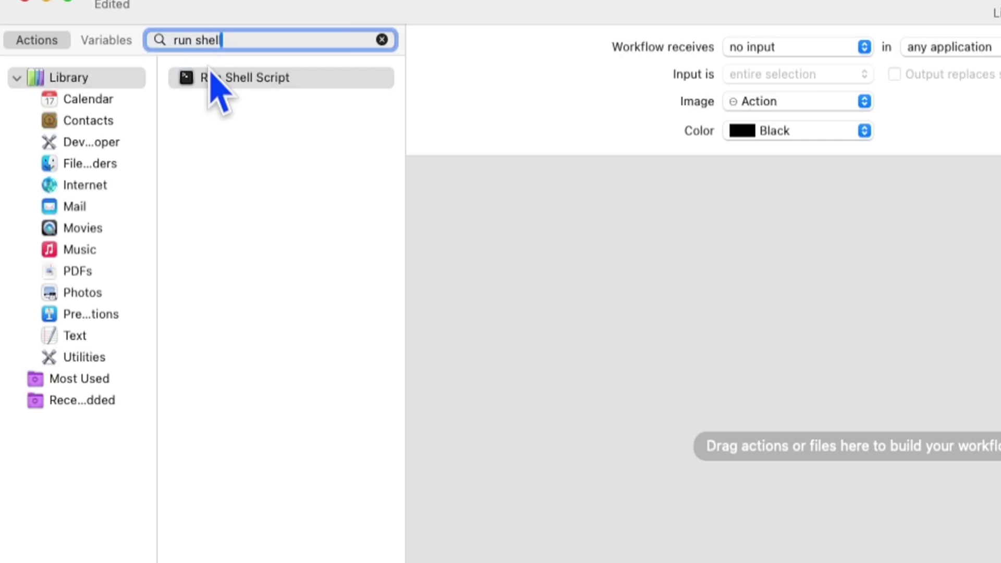
drag(212, 77, 648, 252)
drag(493, 248, 495, 249)
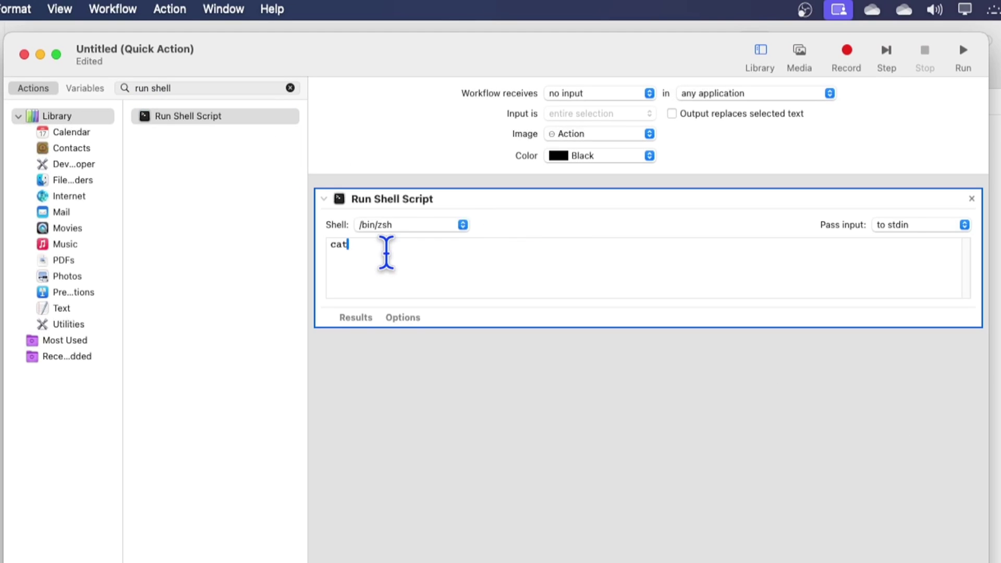
Step: Replace the default 'cat' script with the pasted Excel delete-recent-files script
drag(385, 250, 298, 231)
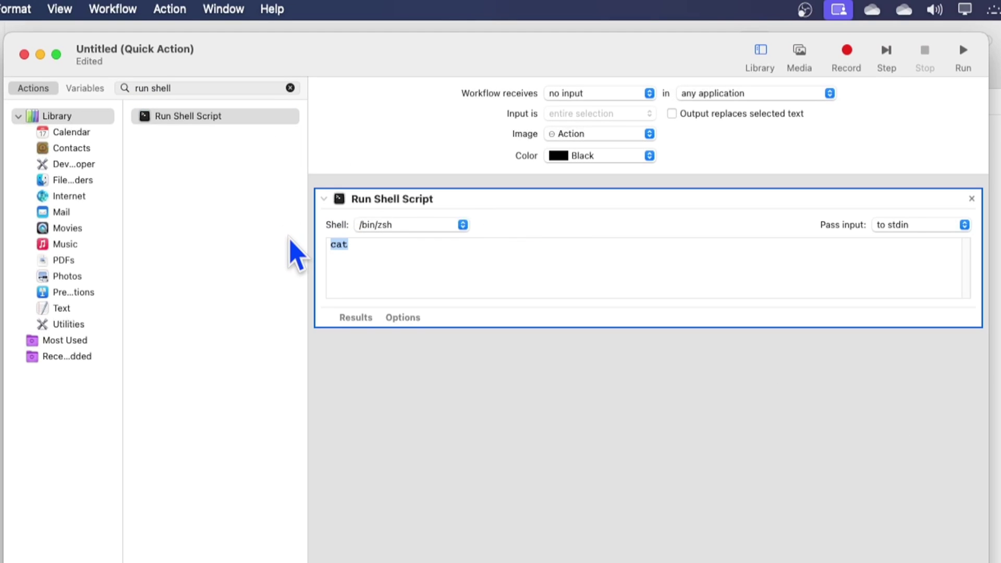
key(super+v)
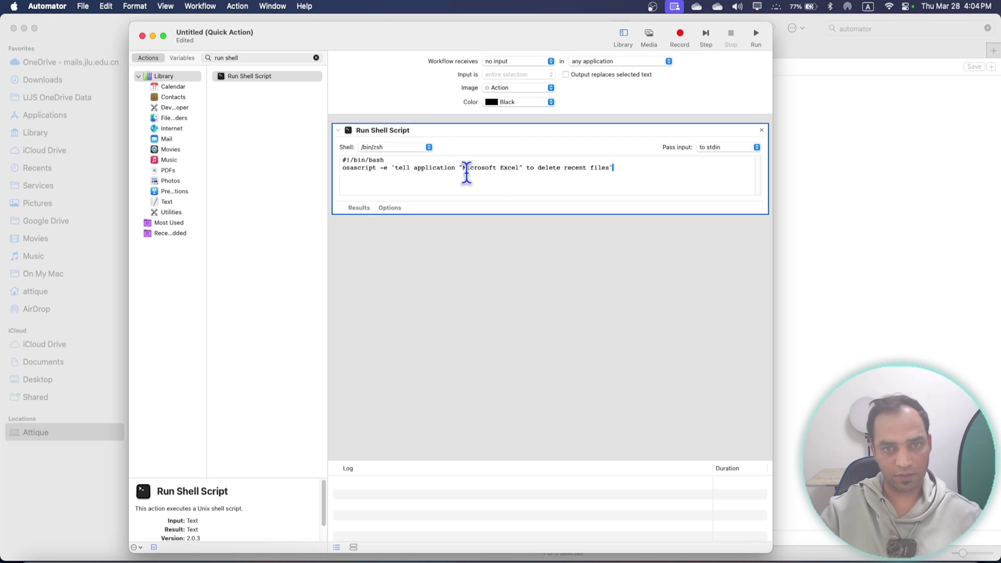
key(super+a)
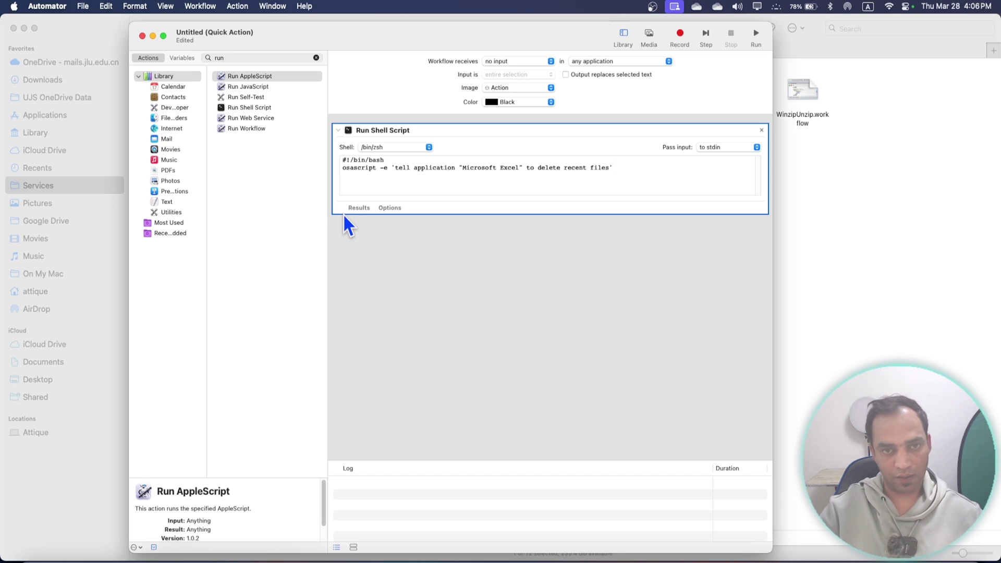
Step: Start saving the Quick Action, cancel the save, and bring up the Services folder
key(super+s)
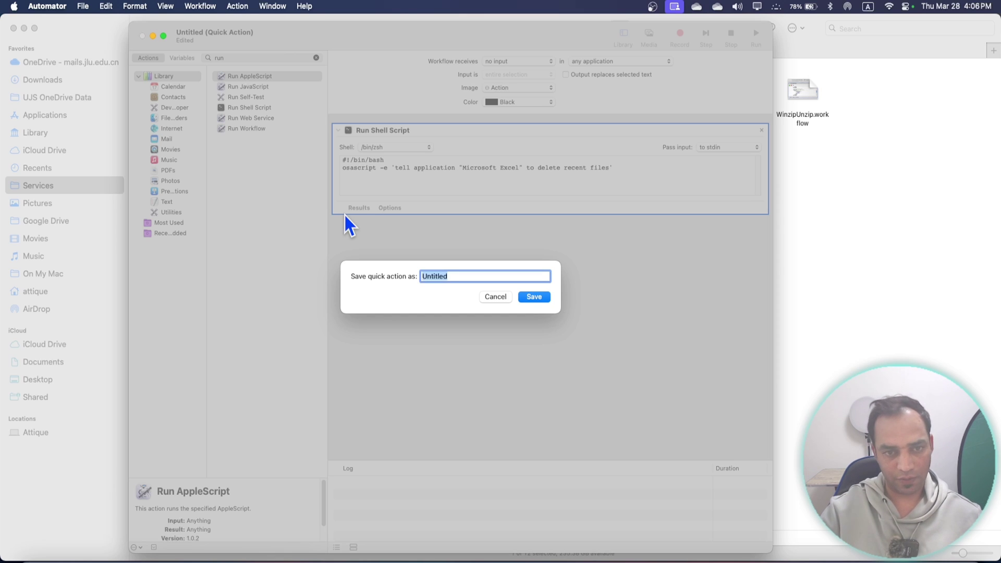
click(493, 298)
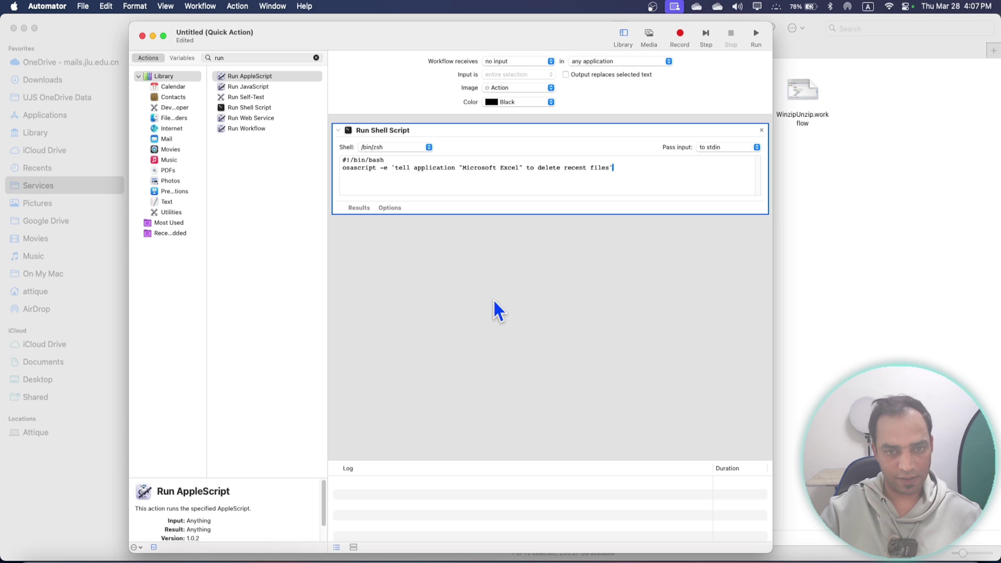
click(21, 185)
Step: Run the Clear MS Excel Recent Files service twice from Excel's Services menu until no recent workbooks remain
click(276, 94)
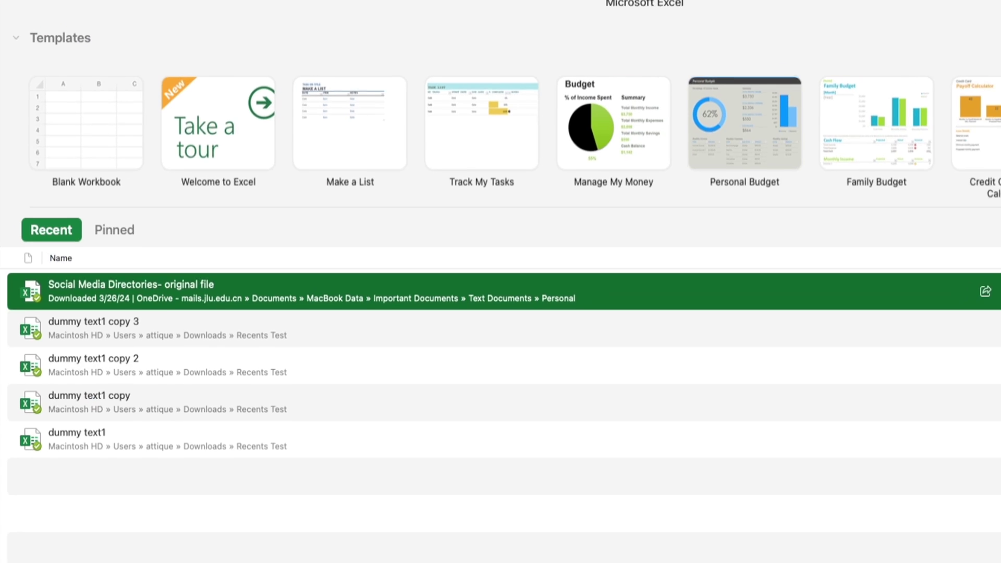
click(33, 9)
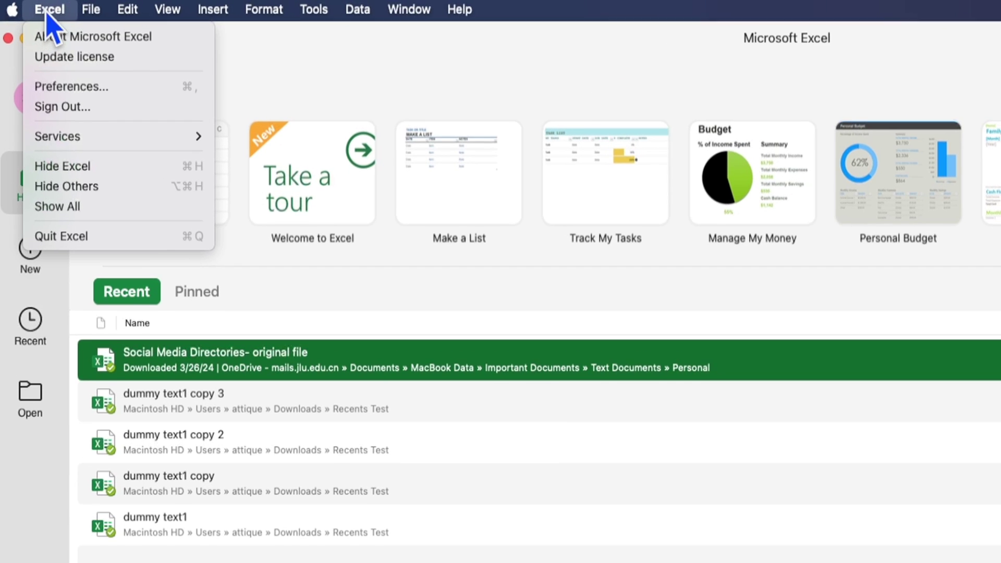
mouse_move(112, 136)
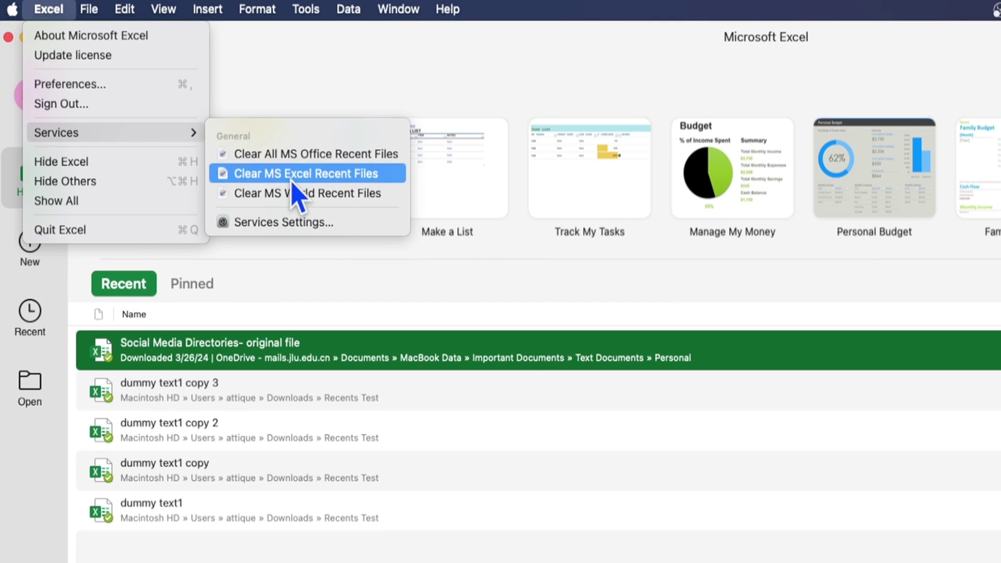
click(316, 176)
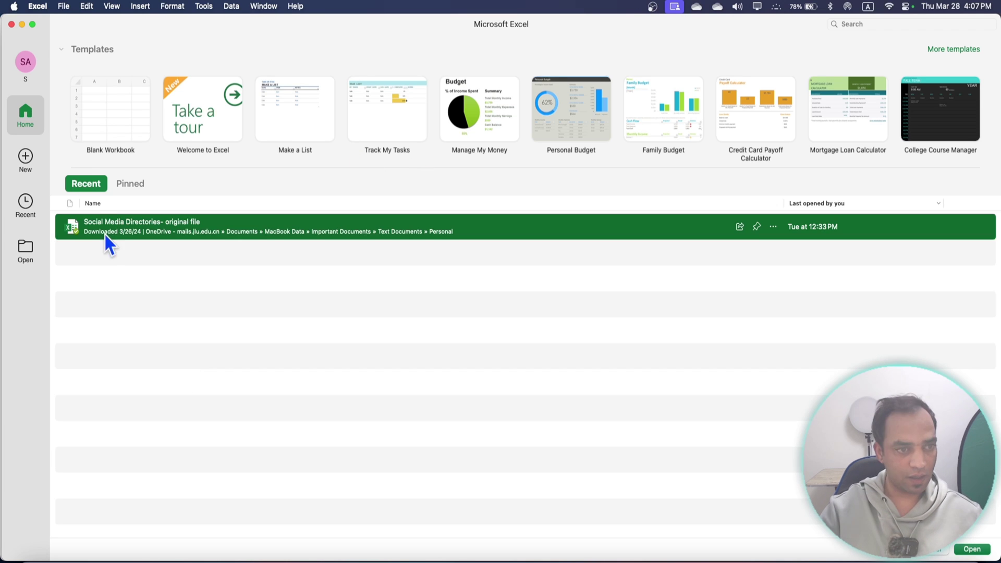
click(37, 6)
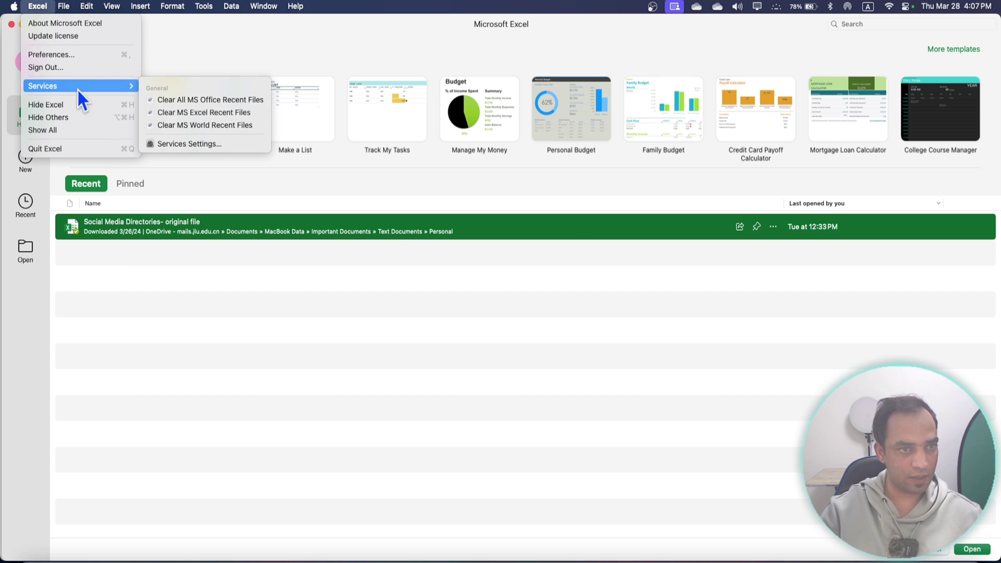
click(521, 236)
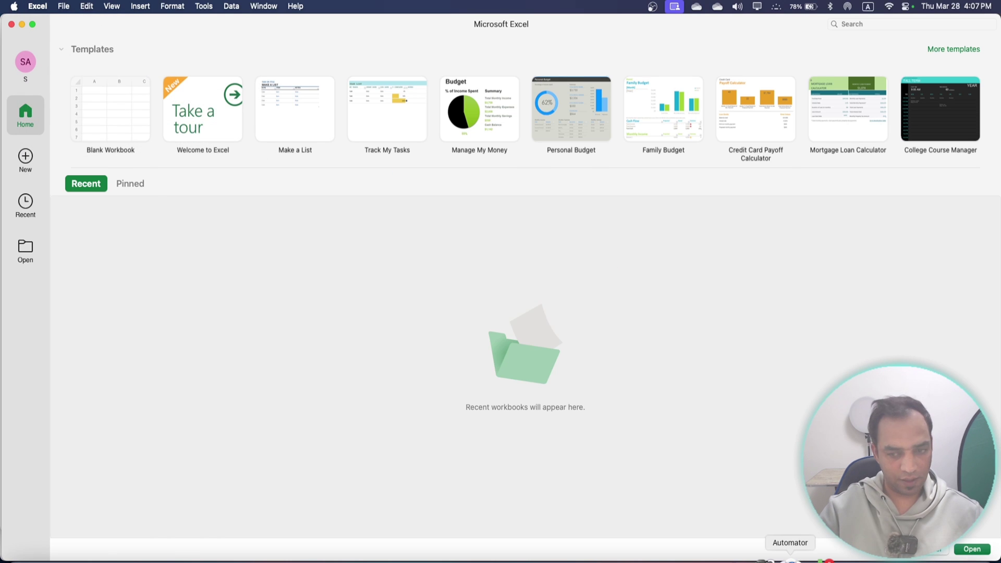
click(790, 559)
Step: Replace the script with 'defaults delete com.microsoft.Word', then delete the Run Shell Script action
drag(615, 167, 340, 152)
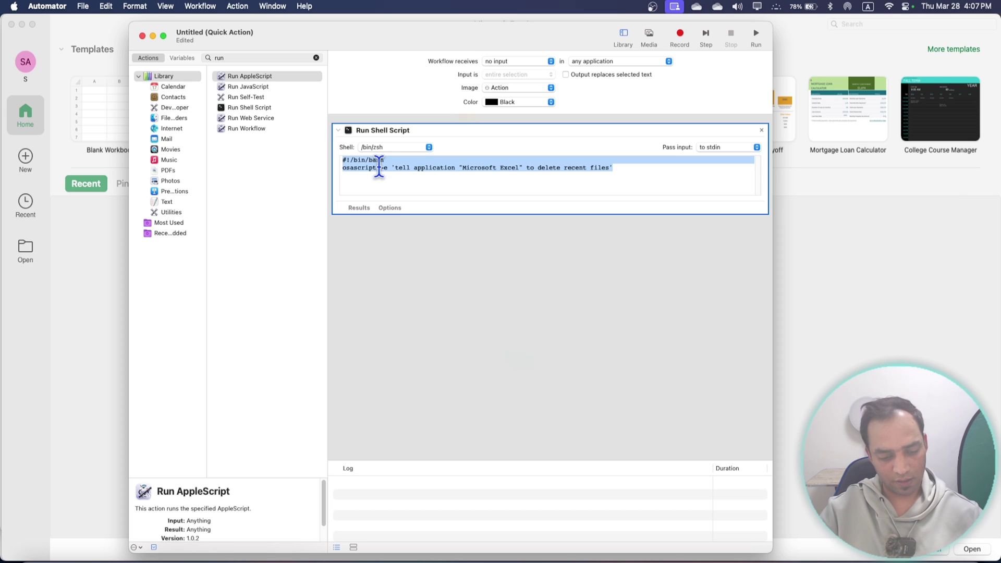
text(defaults delete com.microsoft.Word)
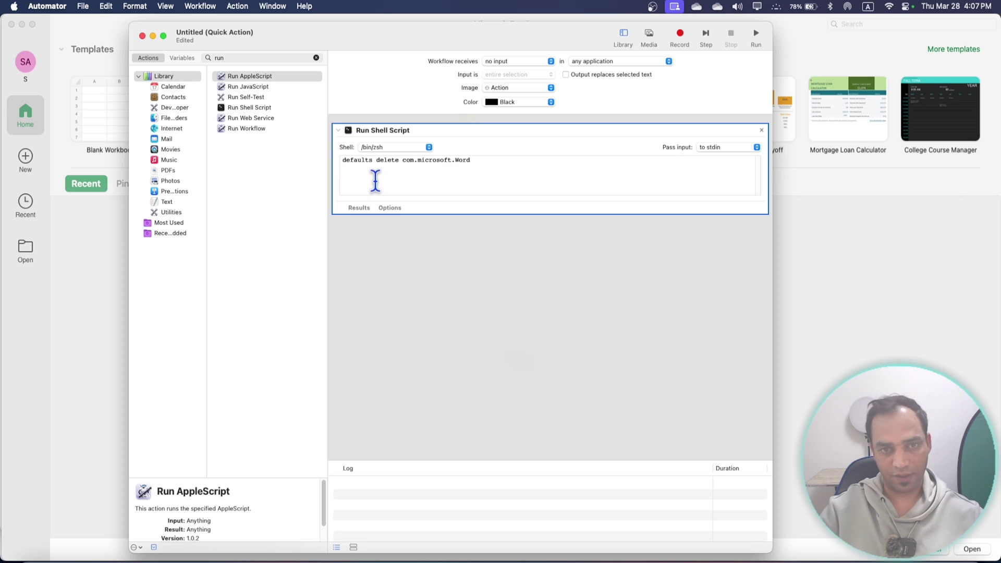
key(Return)
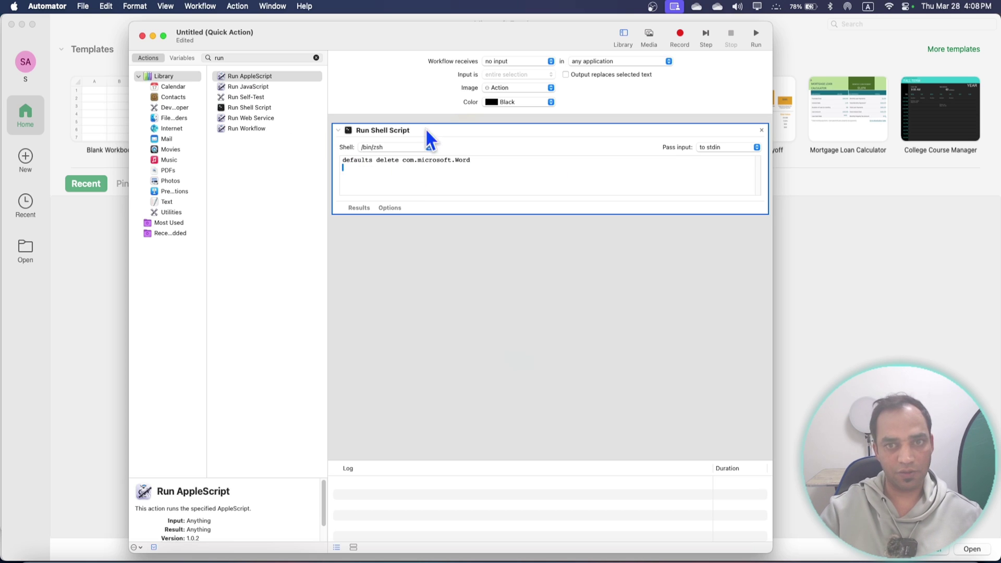
click(761, 130)
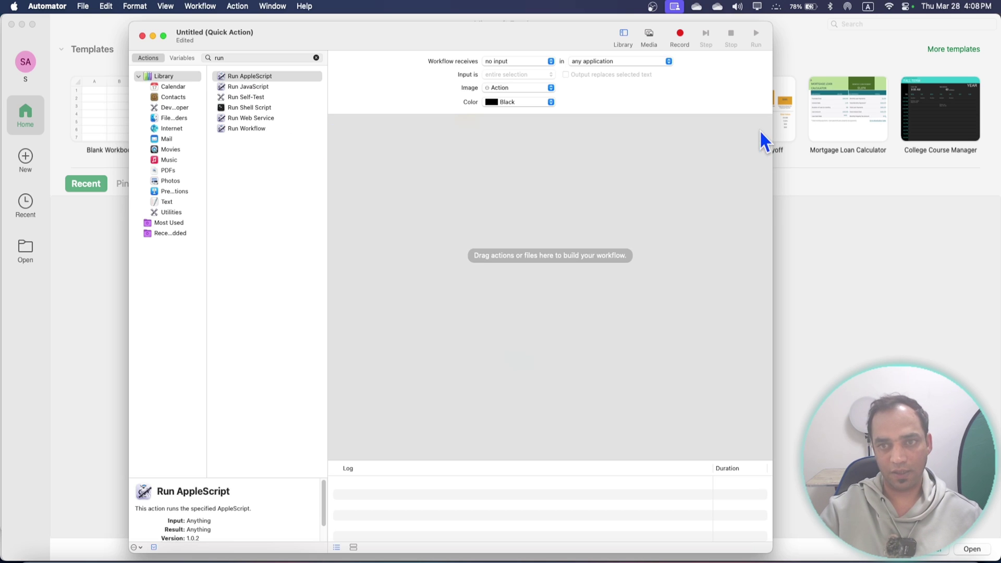
Step: Discard the old workflow and create a new Quick Action that receives no input
click(142, 36)
click(409, 317)
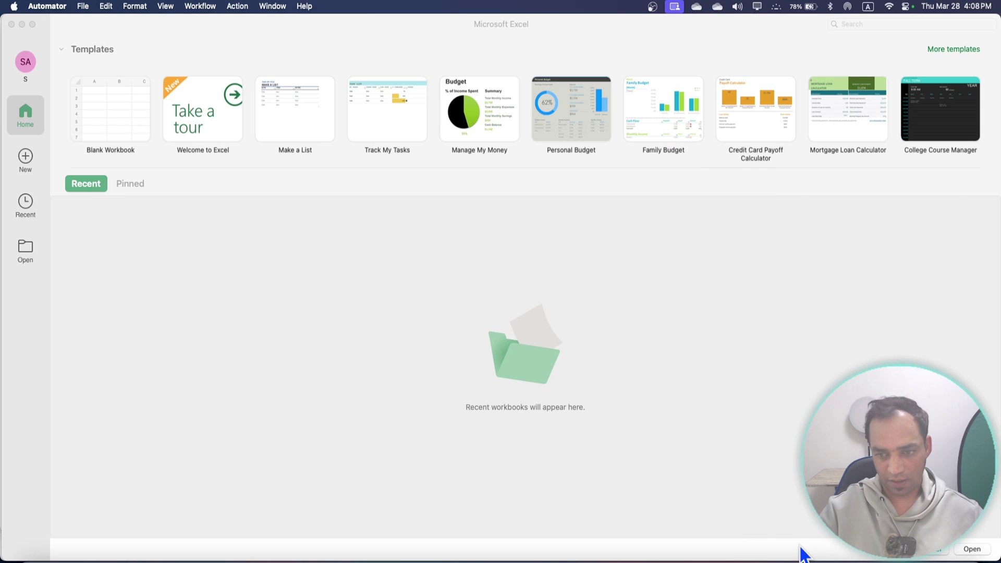
click(792, 557)
click(483, 198)
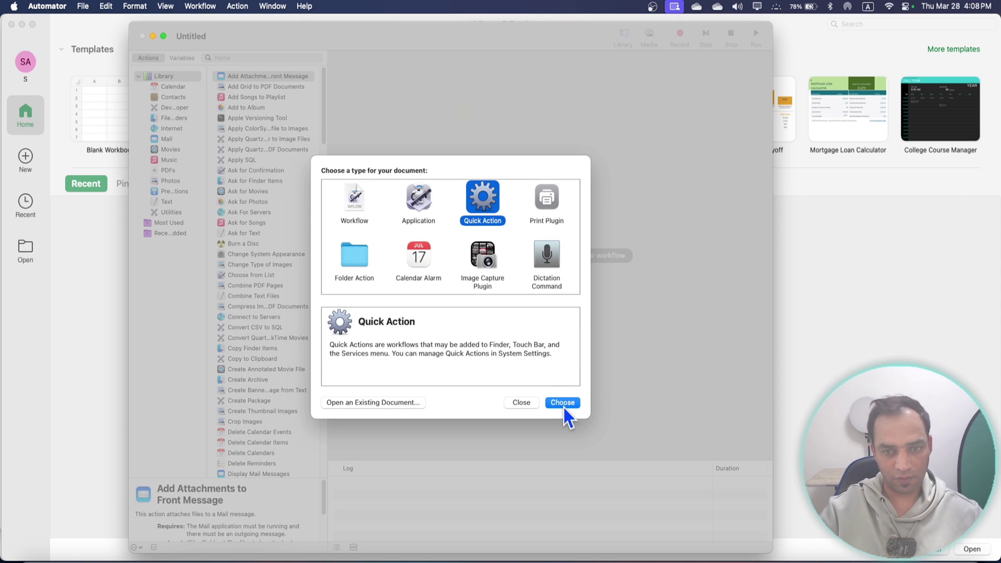
click(563, 402)
click(524, 61)
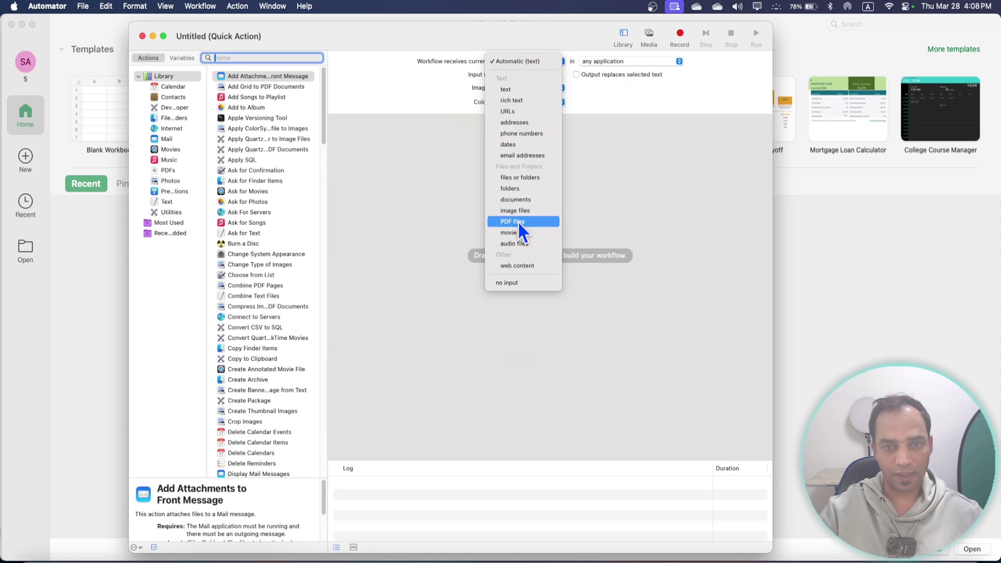
click(506, 283)
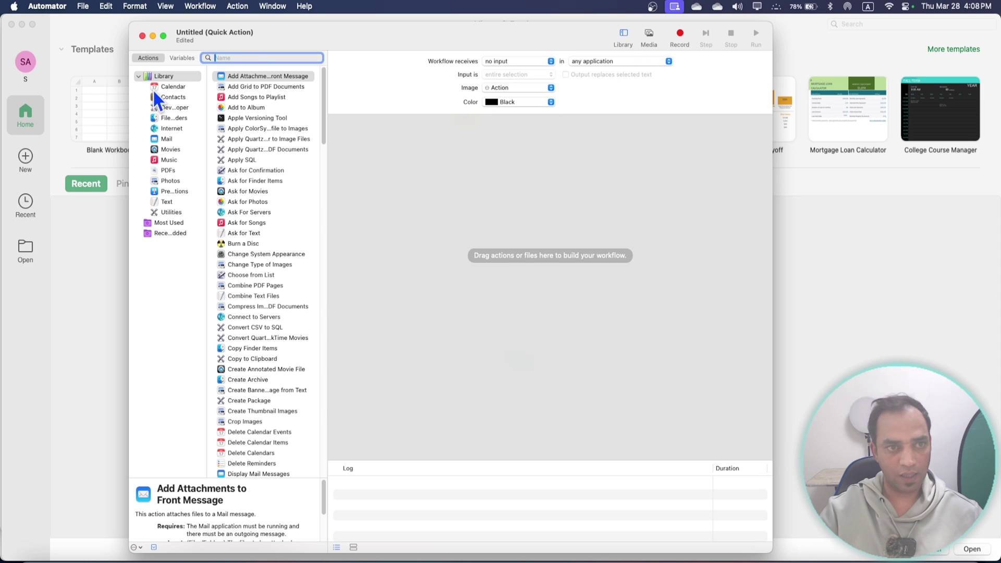
Step: Add a Run Shell Script action with 'defaults delete com.microsoft.Word', then cancel the save dialog
text(run)
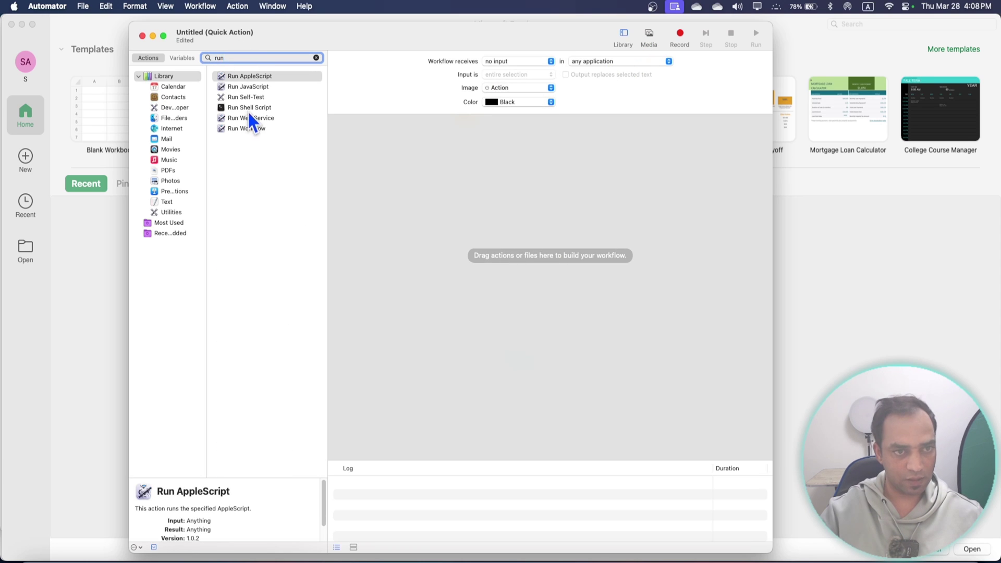
drag(249, 107, 475, 178)
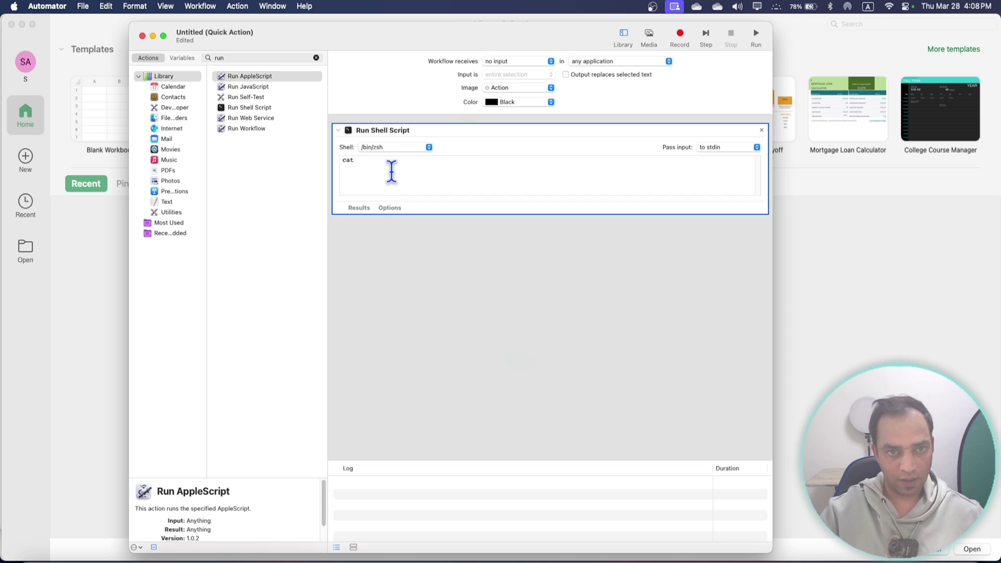
text(defaults delete com.microsoft.Word)
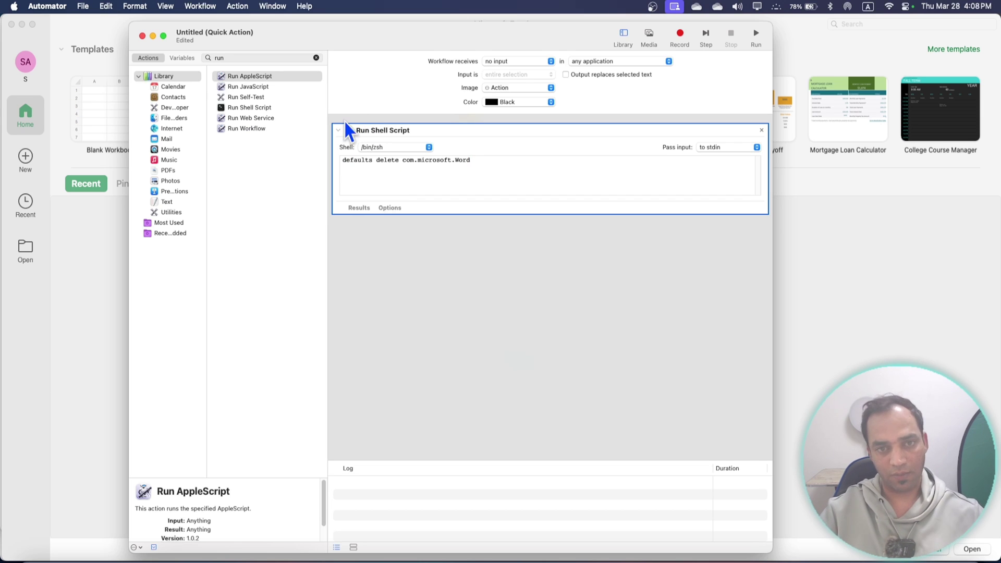
drag(451, 160, 511, 166)
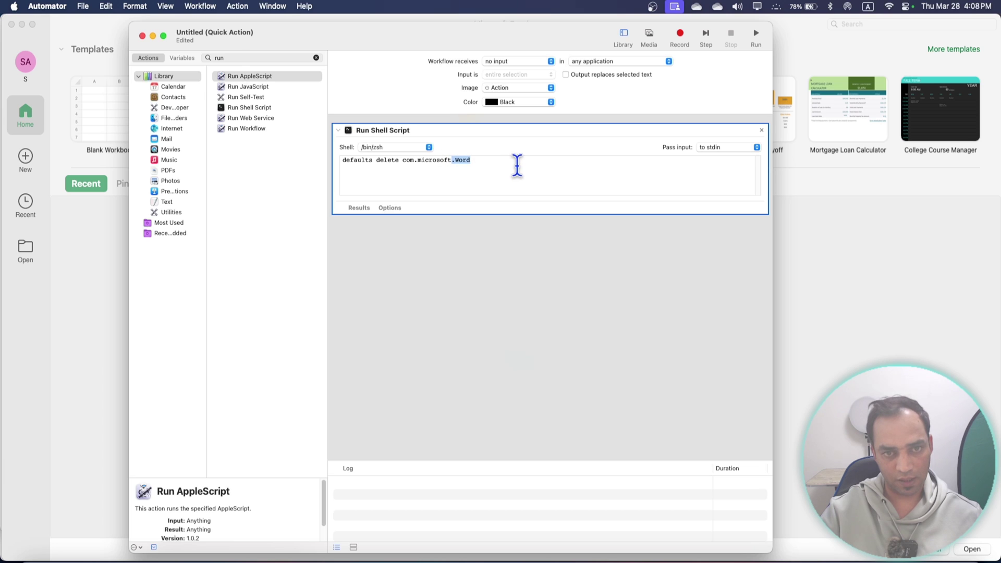
key(super+s)
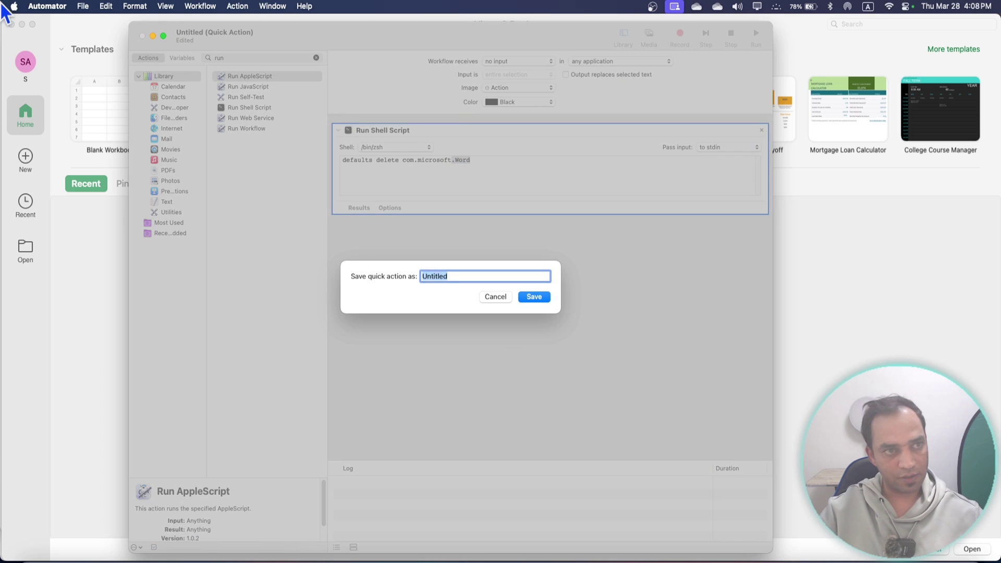
text(r)
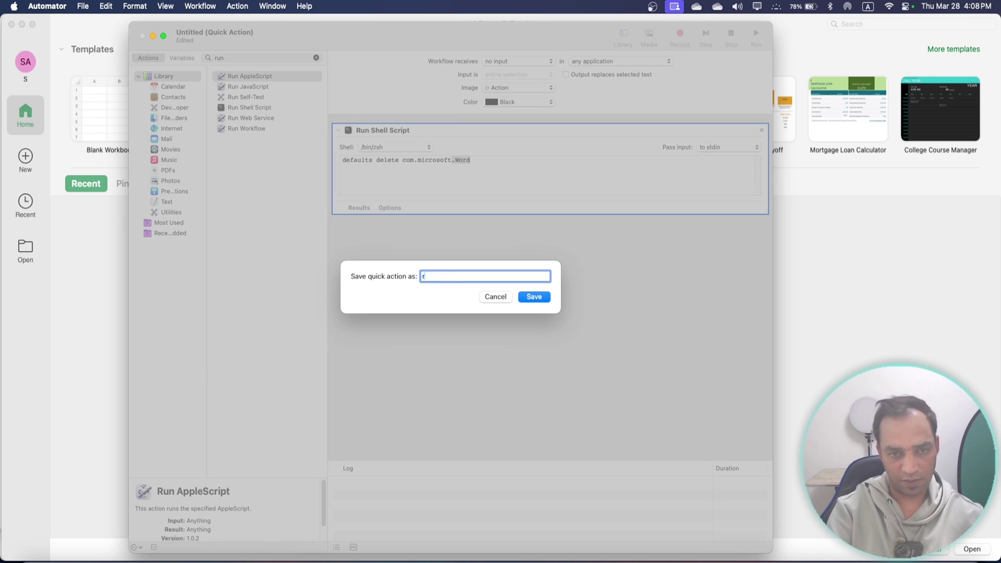
text(lear ms word recents)
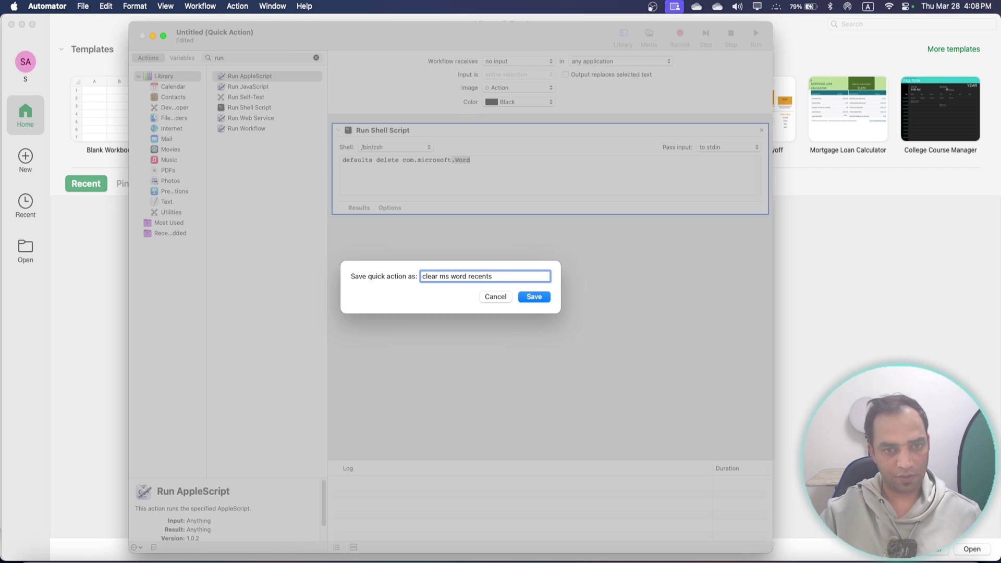
click(495, 297)
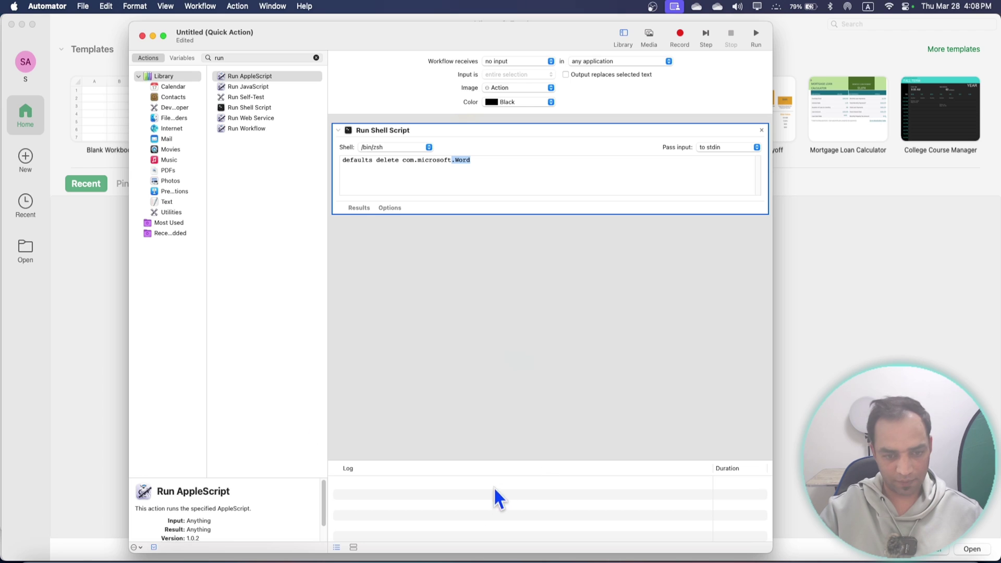
Step: Run the Clear MS World Recent Files service from Word and dismiss the shell script error
click(389, 555)
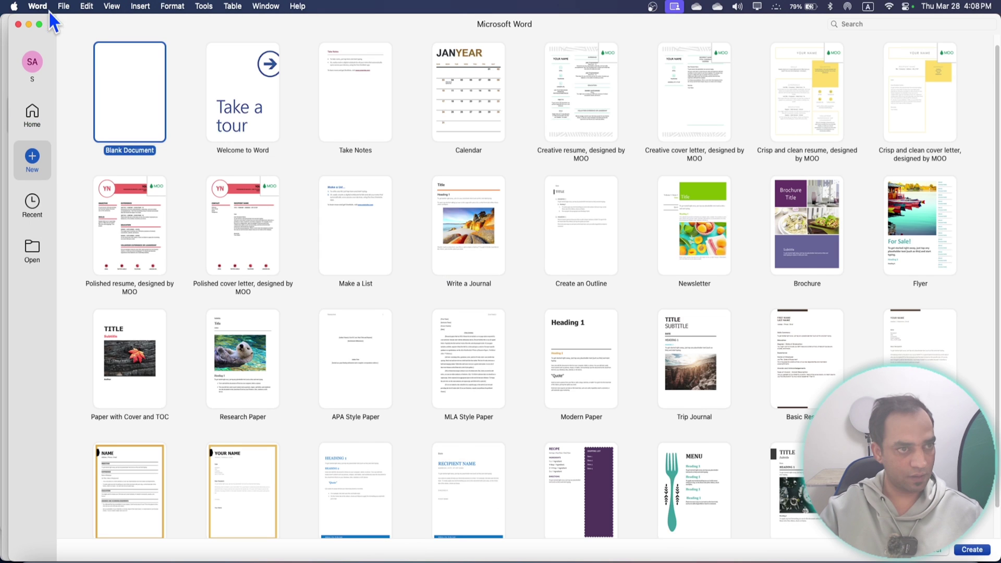
scroll(506, 307, down, 1)
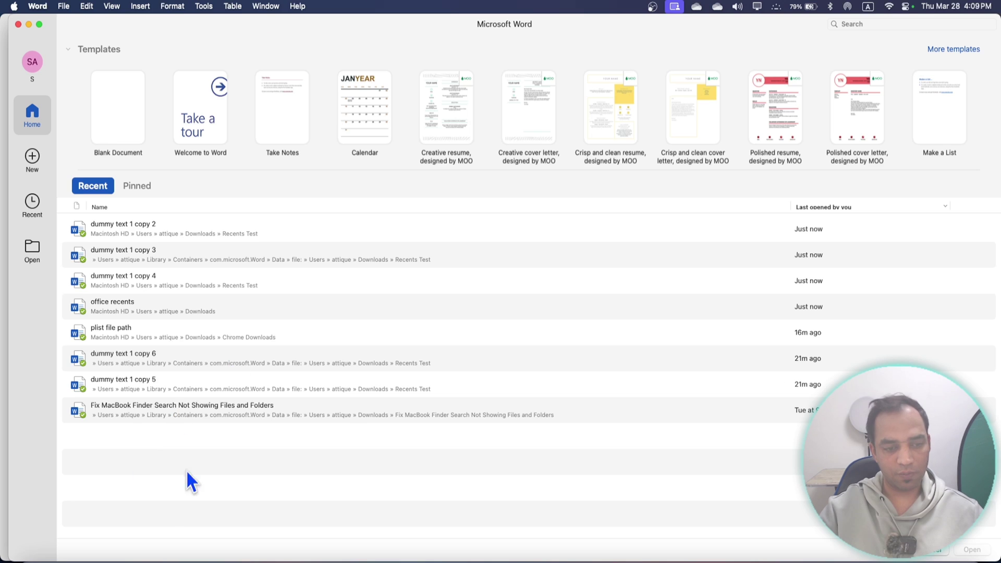
click(42, 8)
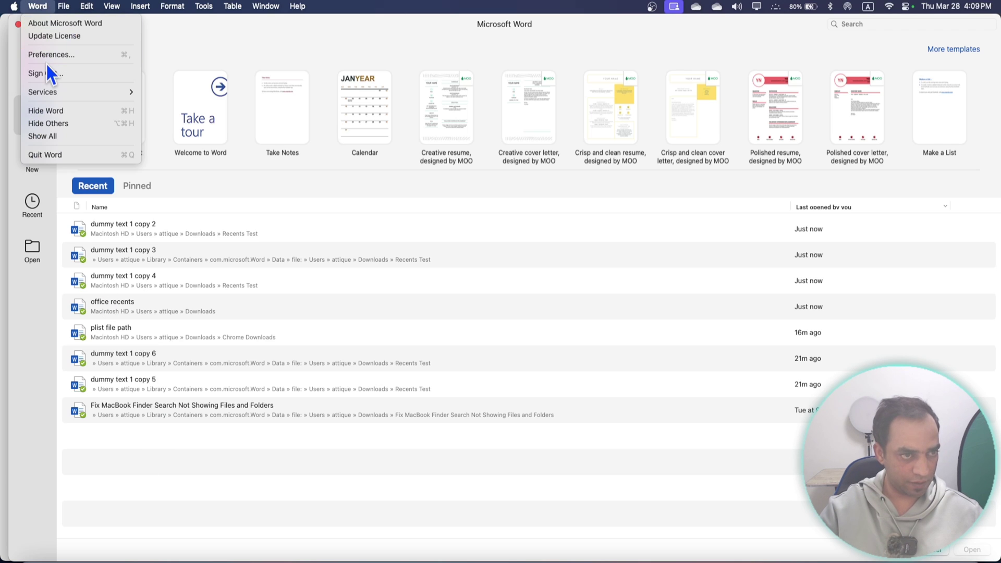
mouse_move(46, 90)
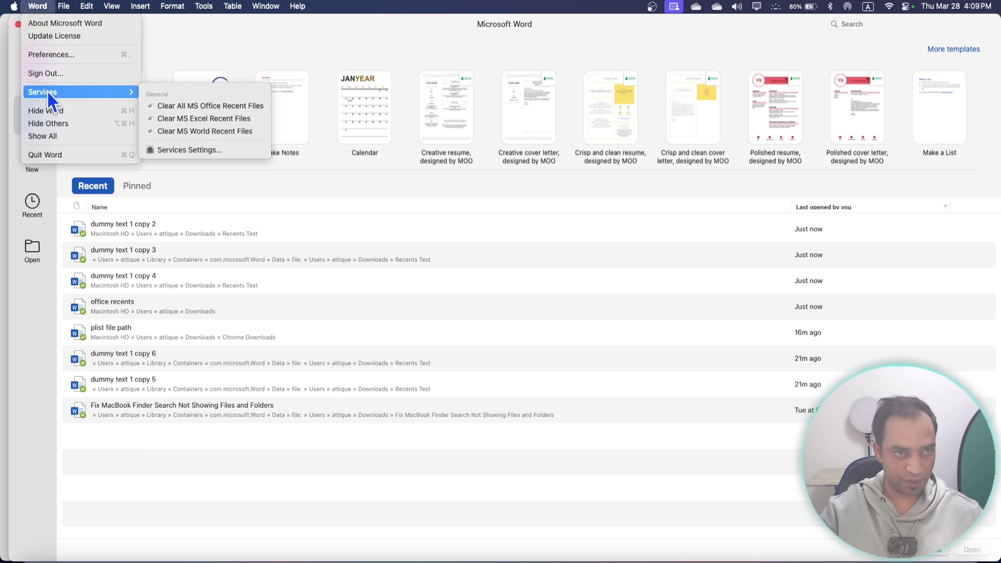
click(210, 131)
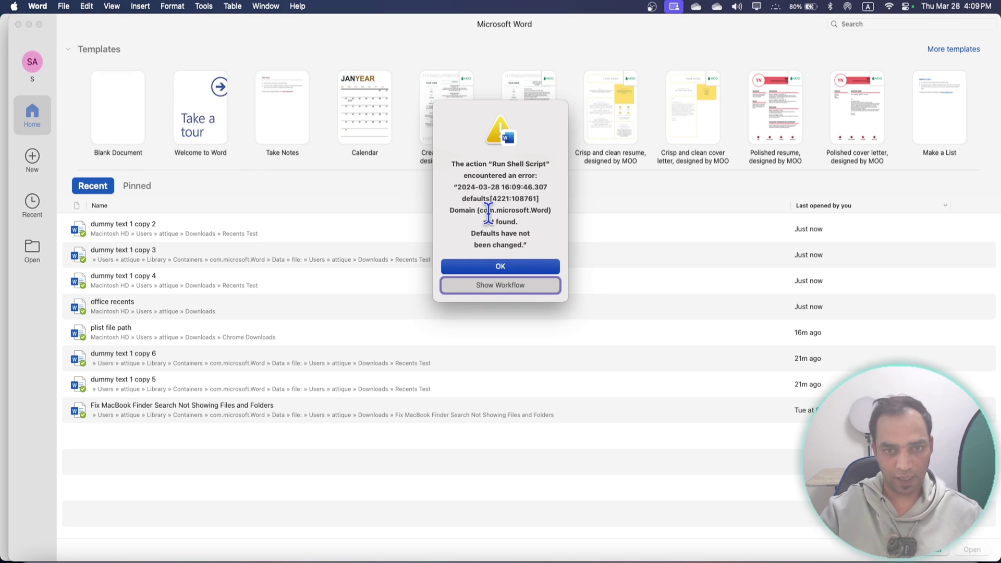
click(519, 267)
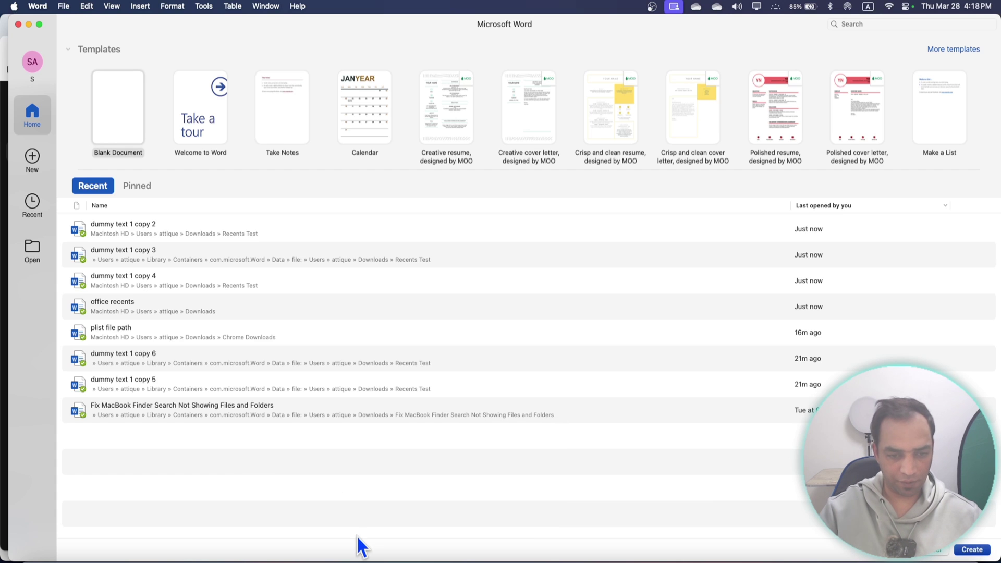
Step: Quit and relaunch Word, then return to the failed Automator workflow and select its defaults command
right_click(385, 561)
click(403, 538)
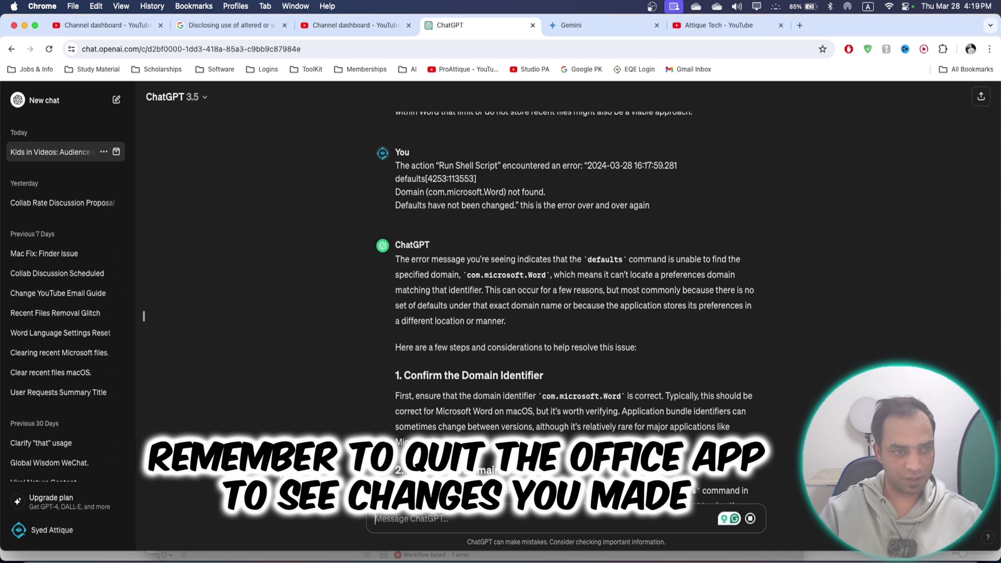
click(389, 559)
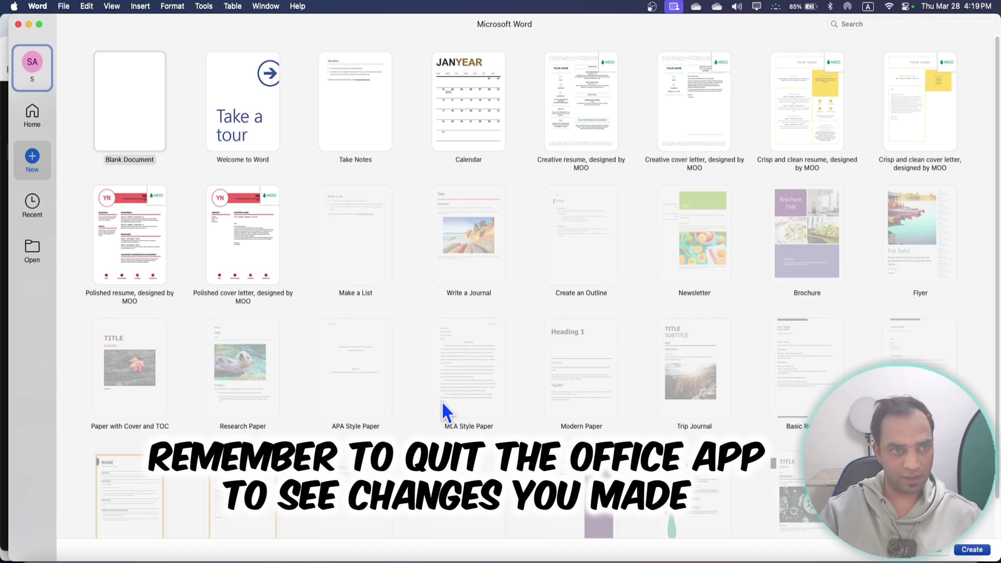
scroll(292, 367, down, 2)
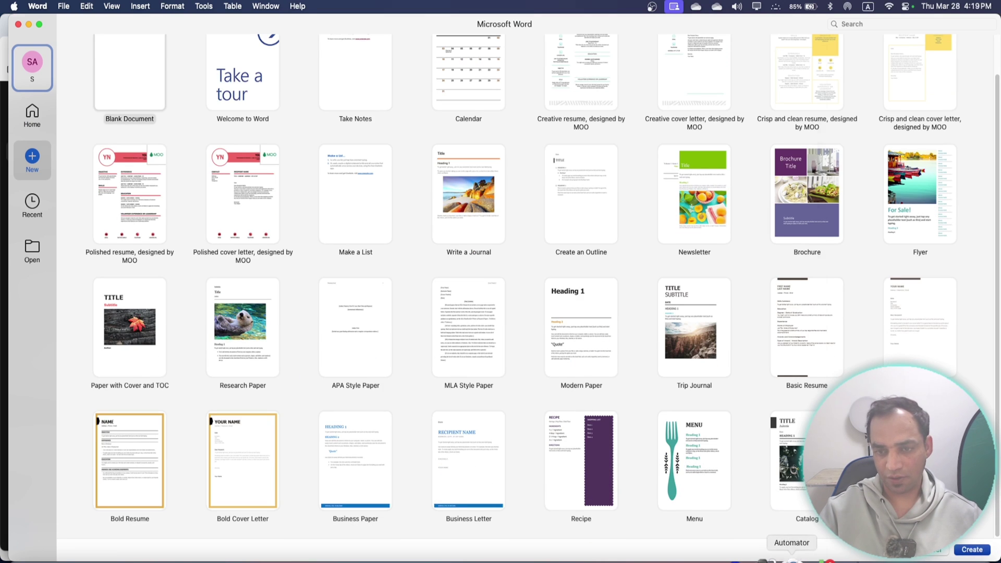
click(792, 559)
click(495, 397)
drag(519, 183, 345, 148)
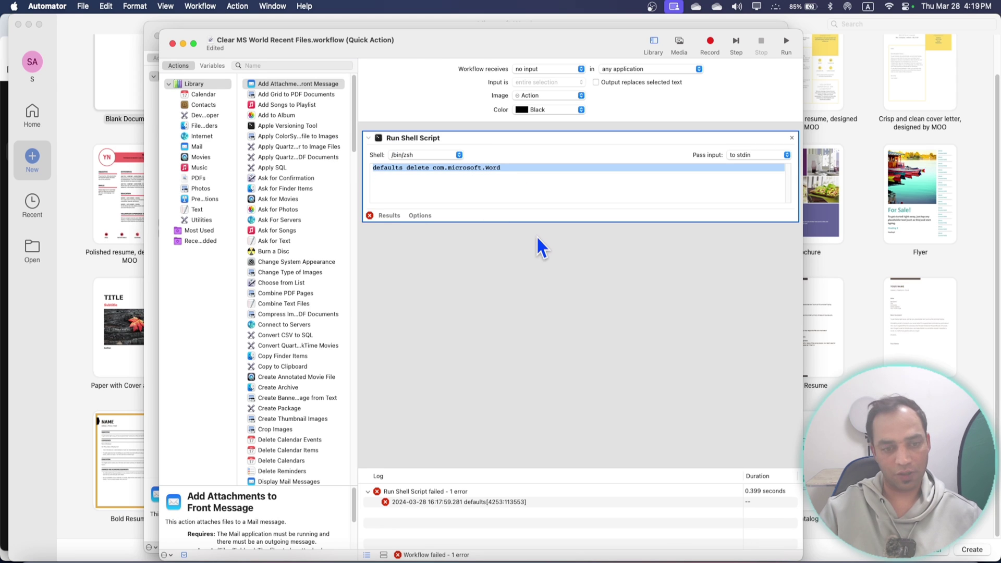
Step: Close the Word workflow window, nudge the Excel workflow window left, and hide Automator
click(182, 44)
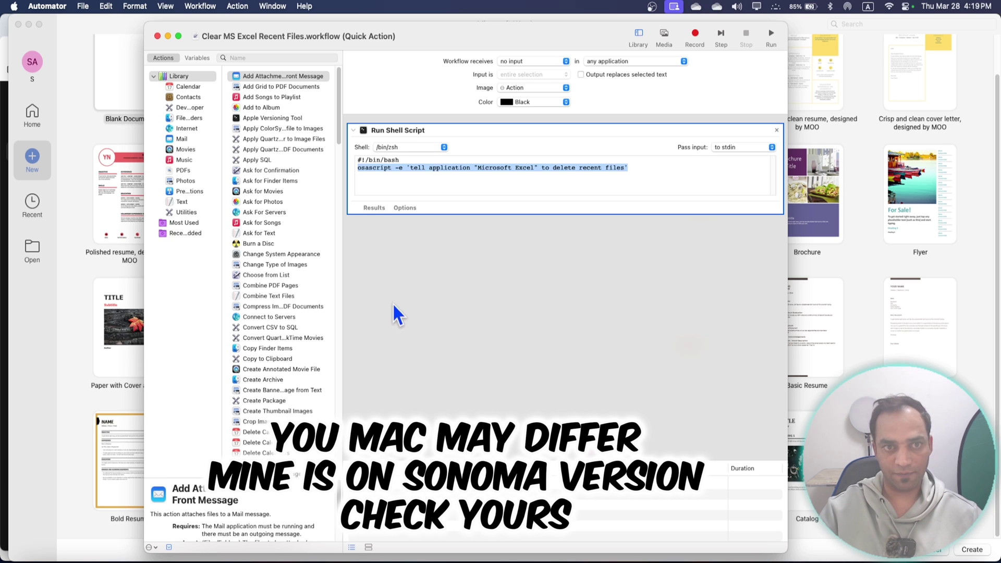
drag(453, 30, 432, 25)
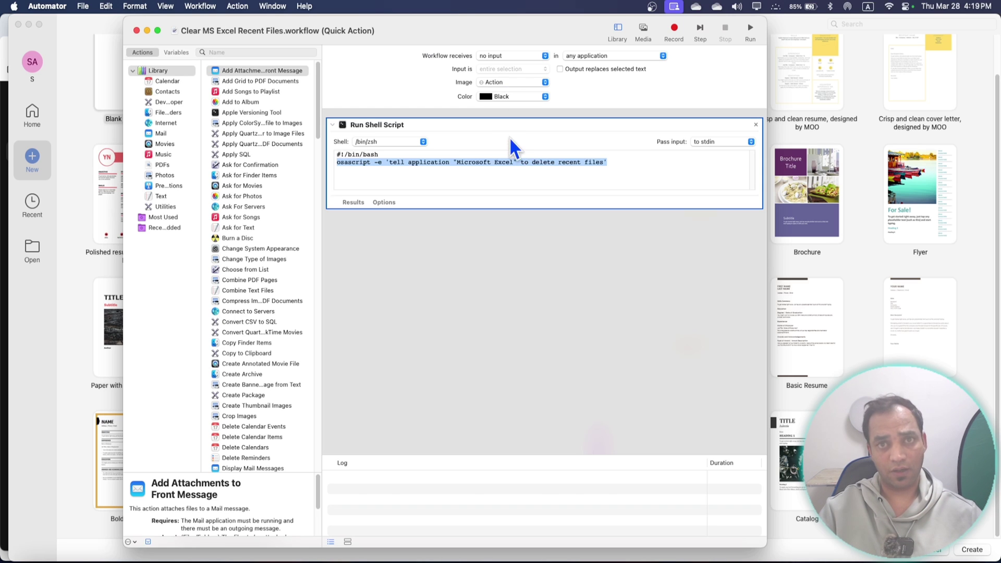
key(super+w)
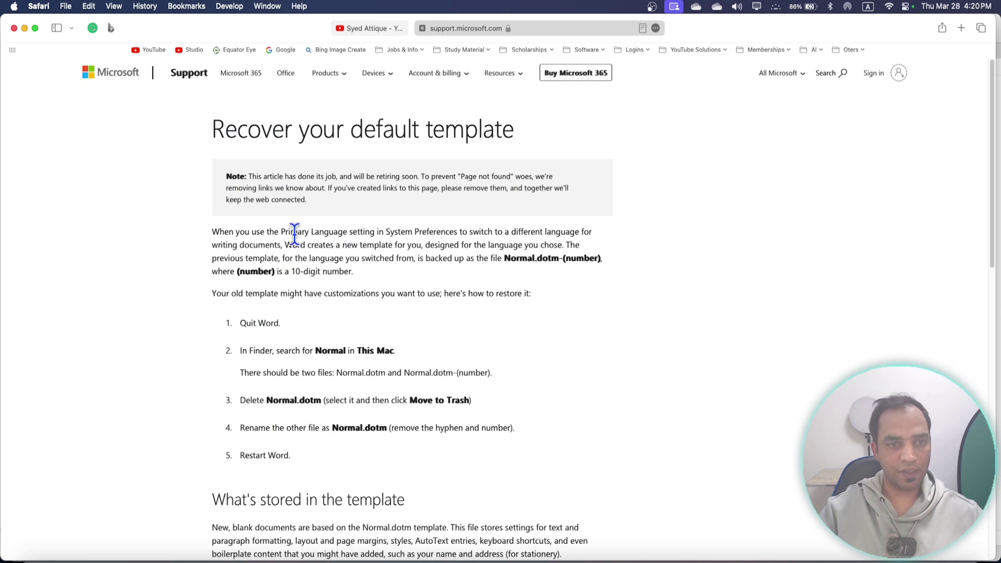
Step: Read the five Normal.dotm restore steps in Safari, then select the 'dotm' search term in Finder
scroll(359, 266, down, 4)
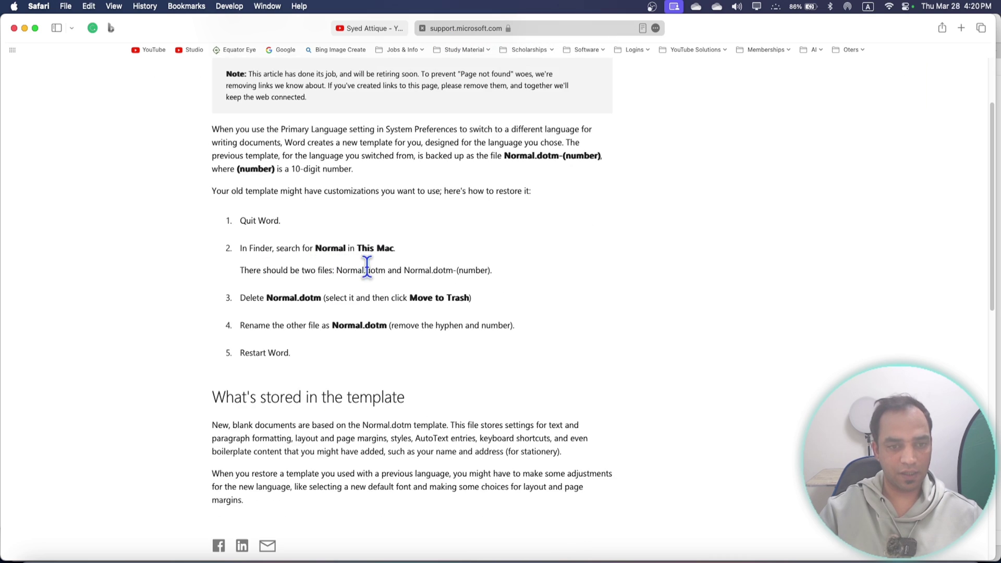
drag(239, 221, 362, 368)
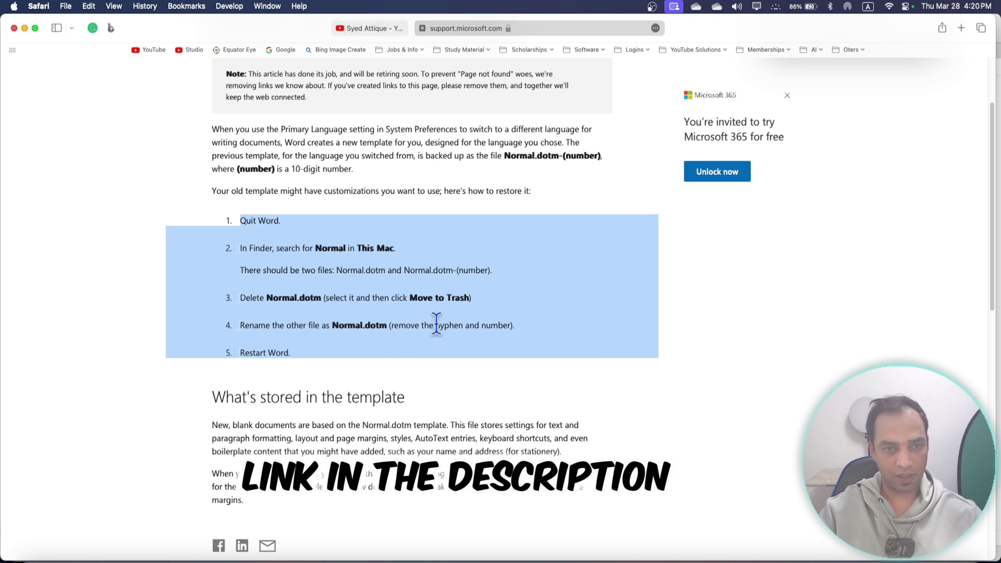
click(733, 333)
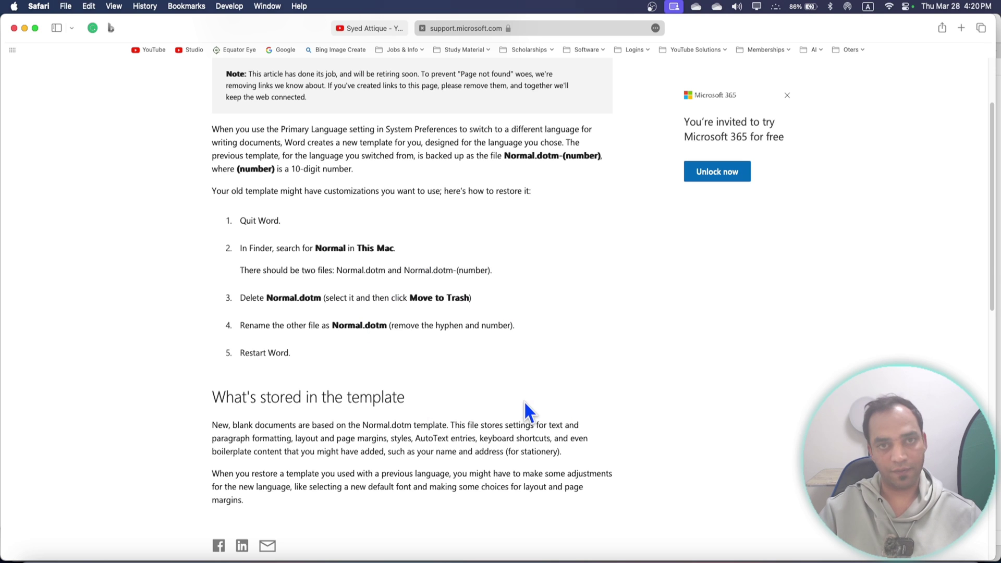
scroll(524, 400, down, 1)
double_click(359, 307)
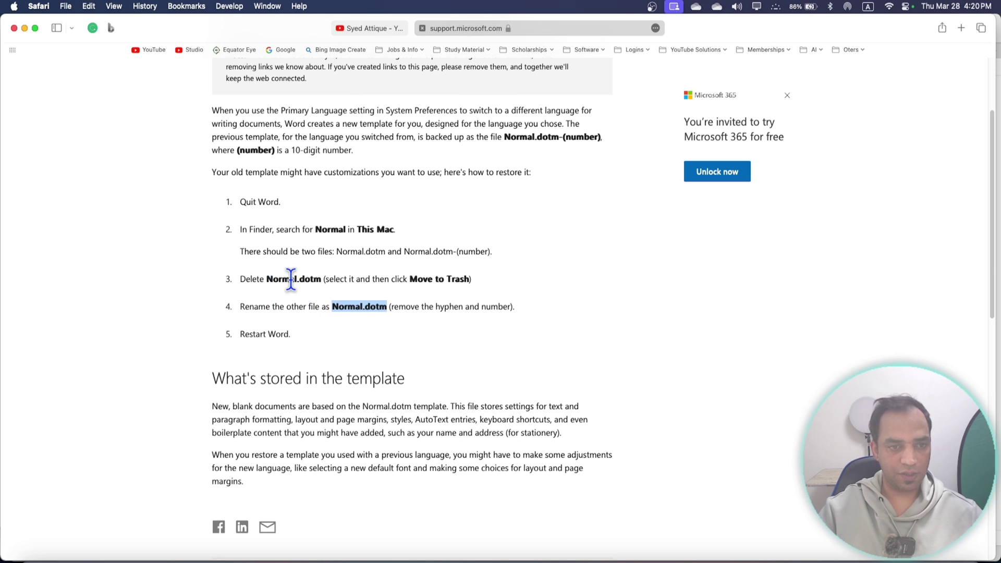
drag(271, 278, 297, 280)
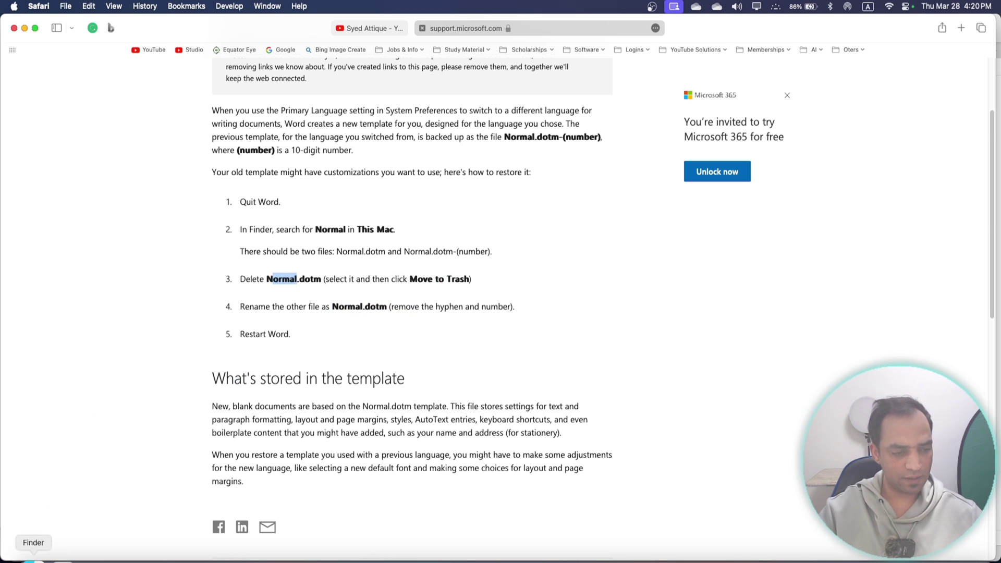
click(31, 559)
key(super+a)
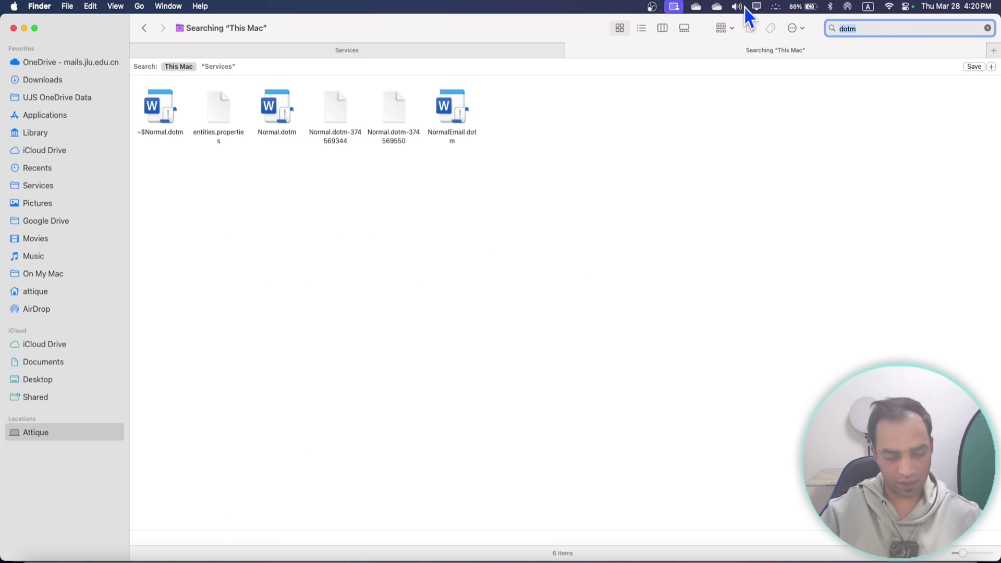
Step: Delete Normal.dotm, the backup Normal.dotm-374569550 and NormalEmail.dotm
click(281, 104)
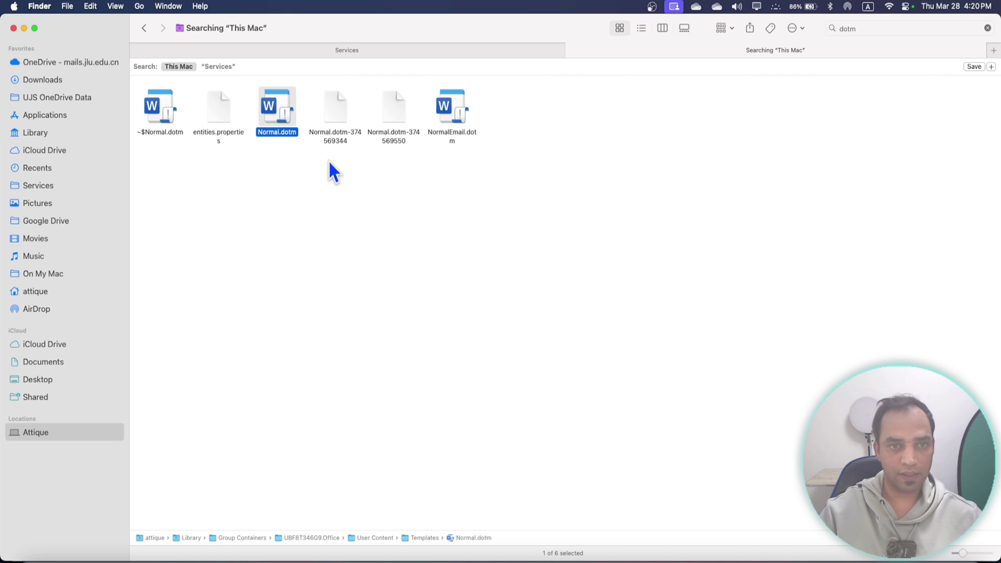
click(335, 136)
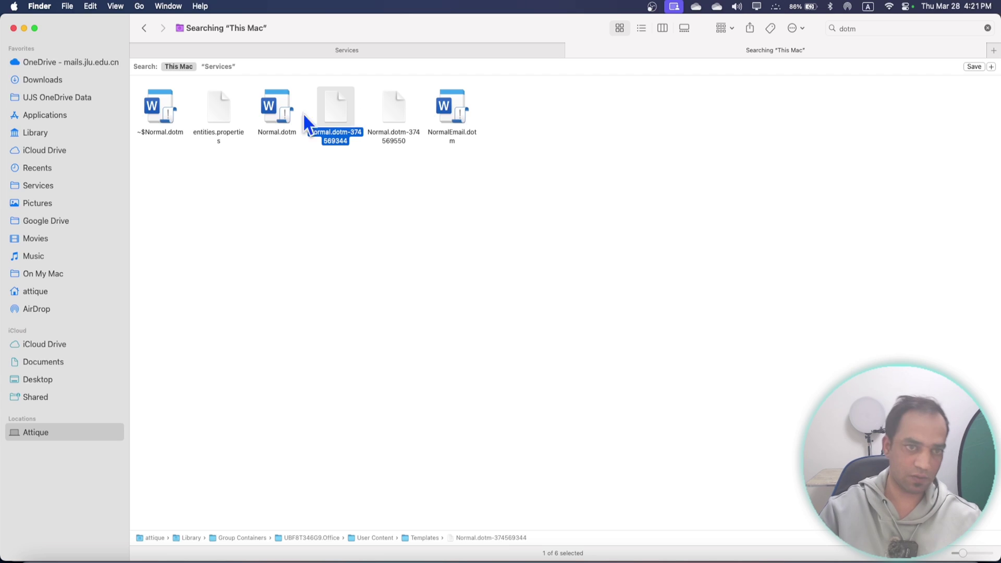
click(274, 114)
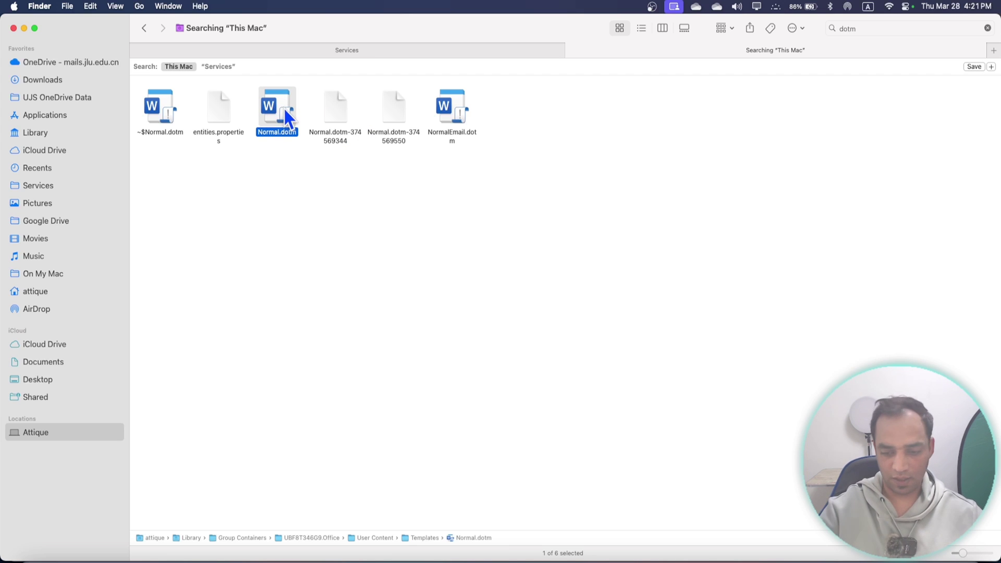
key(super+BackSpace)
click(329, 95)
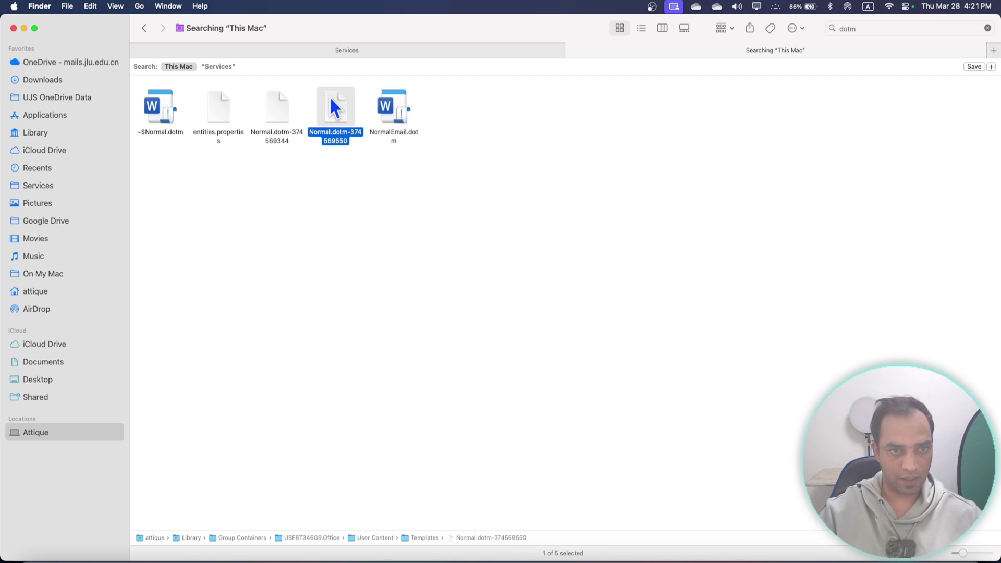
key(Right)
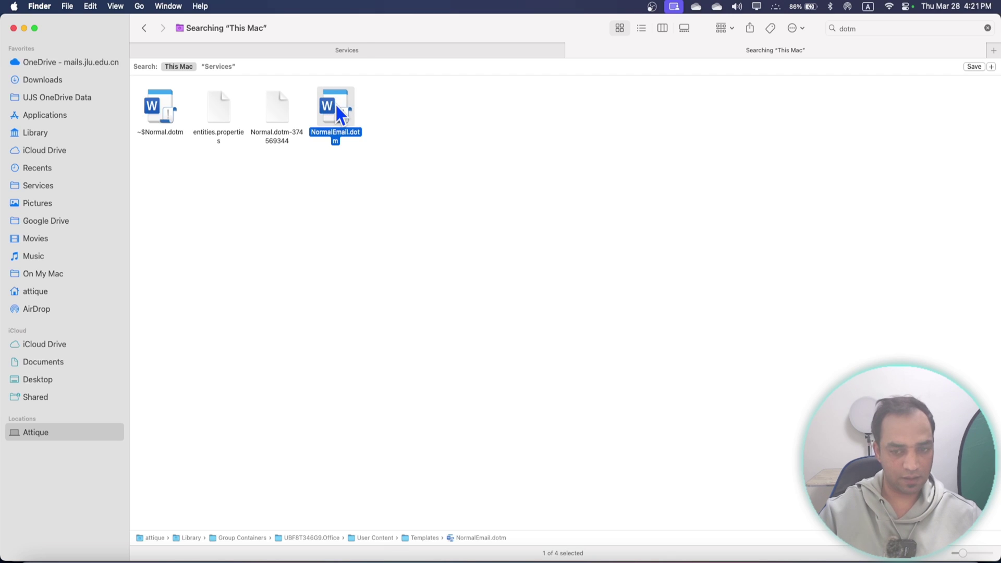
key(super+BackSpace)
Step: Rename the backup Normal.dotm-374569344 by removing its hyphen and number
click(270, 109)
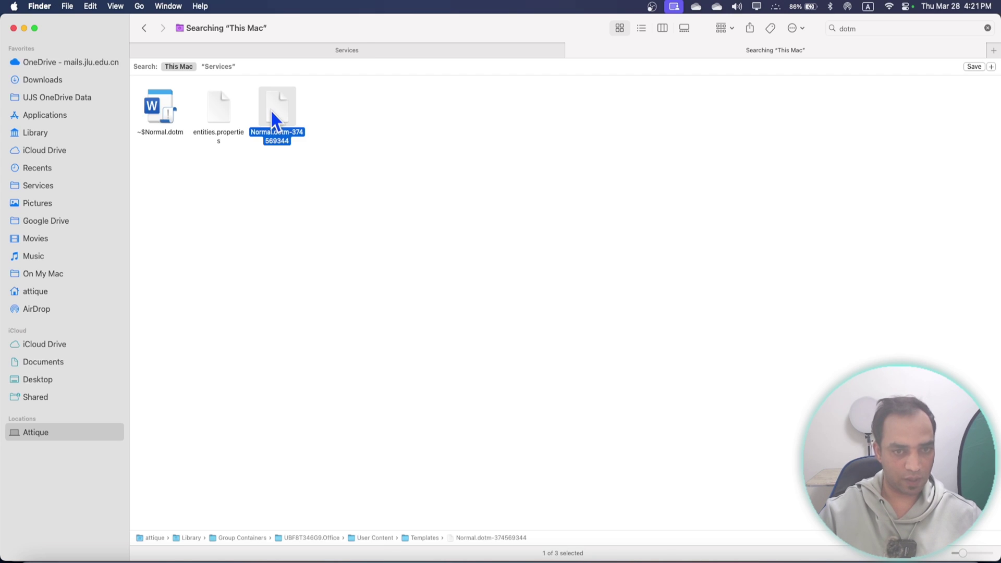
key(Return)
key(End)
key(BackSpace)
key(BackSpace)
key(BackSpace)
key(BackSpace)
key(BackSpace)
key(BackSpace)
key(BackSpace)
key(BackSpace)
key(BackSpace)
key(BackSpace)
Step: Confirm the new name Normal.dotm with the .dotm extension, check Word, and select the restored template
key(Return)
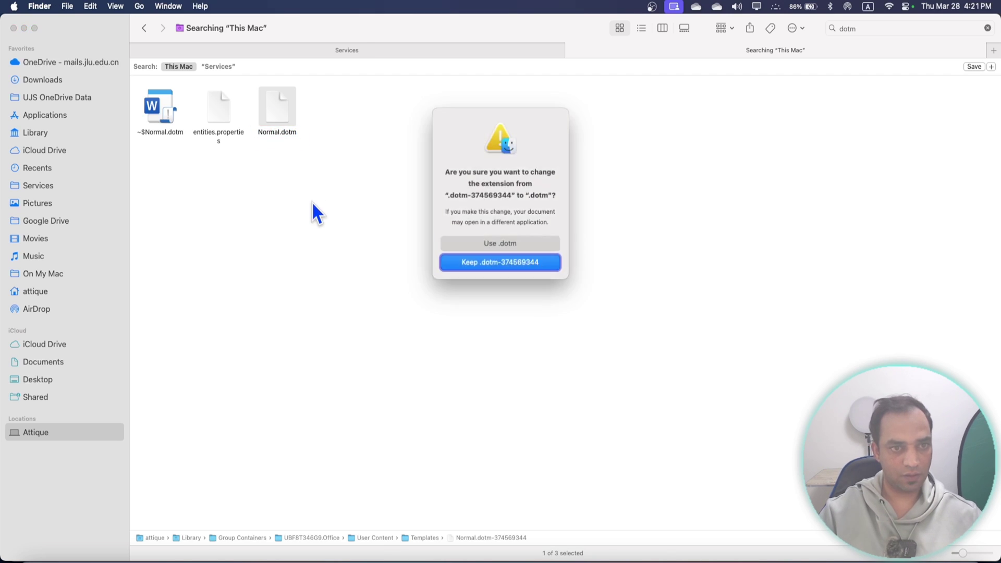
click(515, 246)
click(235, 139)
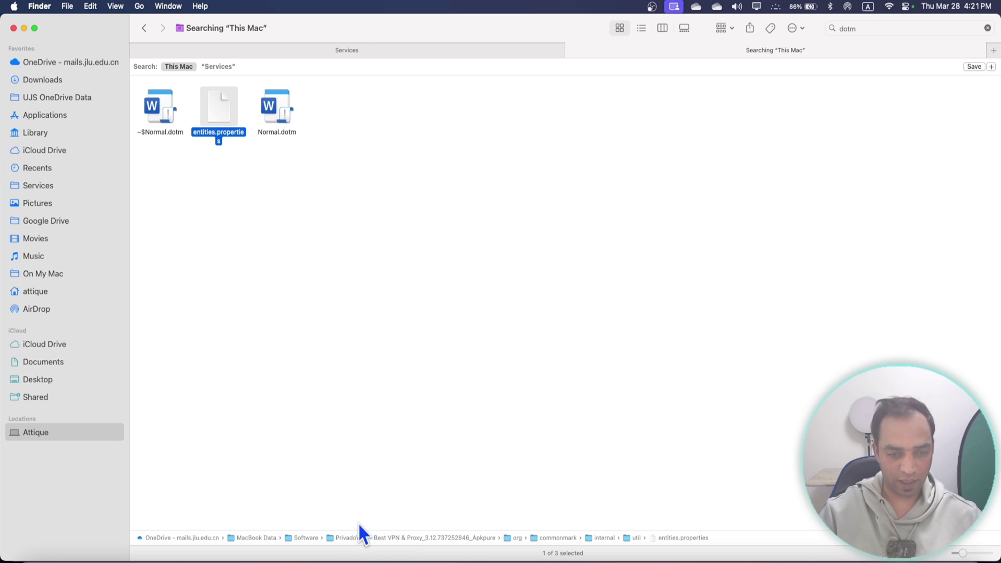
click(388, 559)
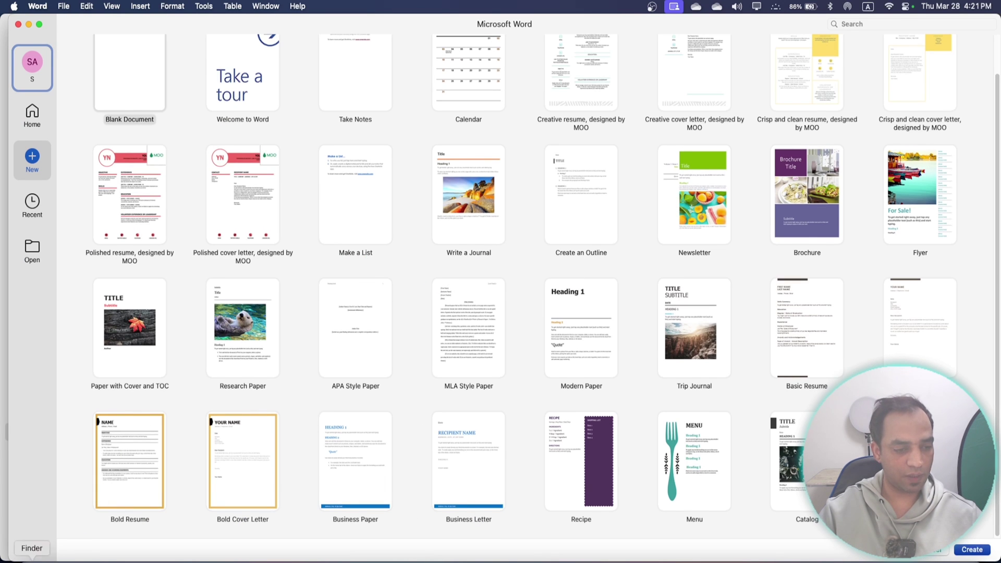
click(32, 559)
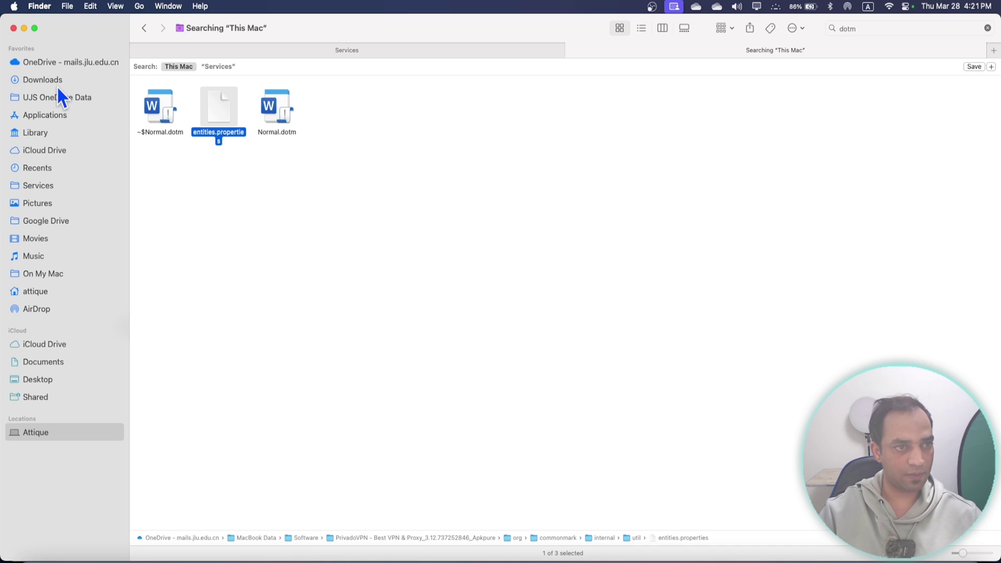
click(280, 108)
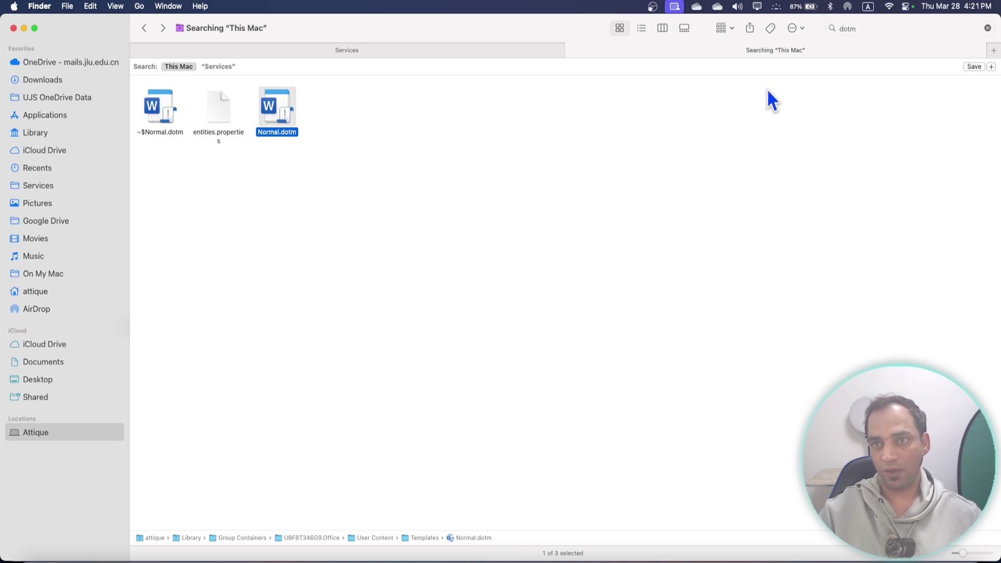
click(881, 27)
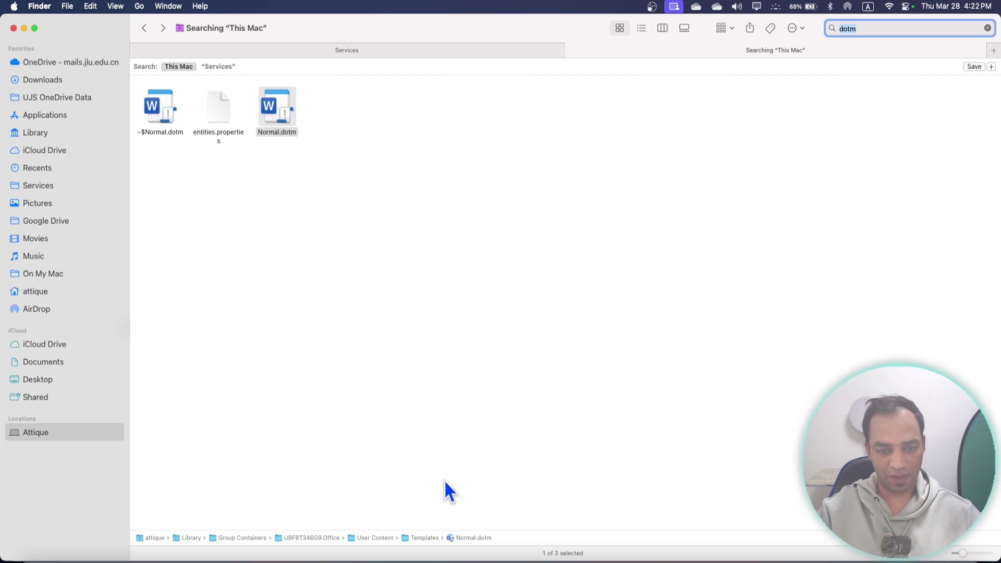
Step: Review the all-Office clear-recent-files script in Notes, then bring back the Automator Word workflow
click(459, 558)
scroll(357, 297, down, 2)
scroll(358, 298, up, 5)
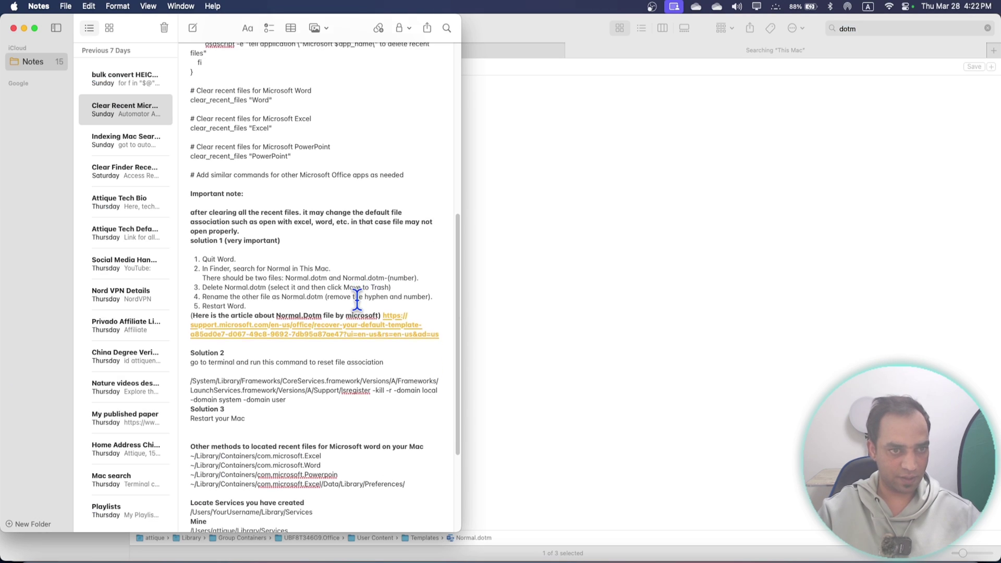
scroll(281, 310, up, 3)
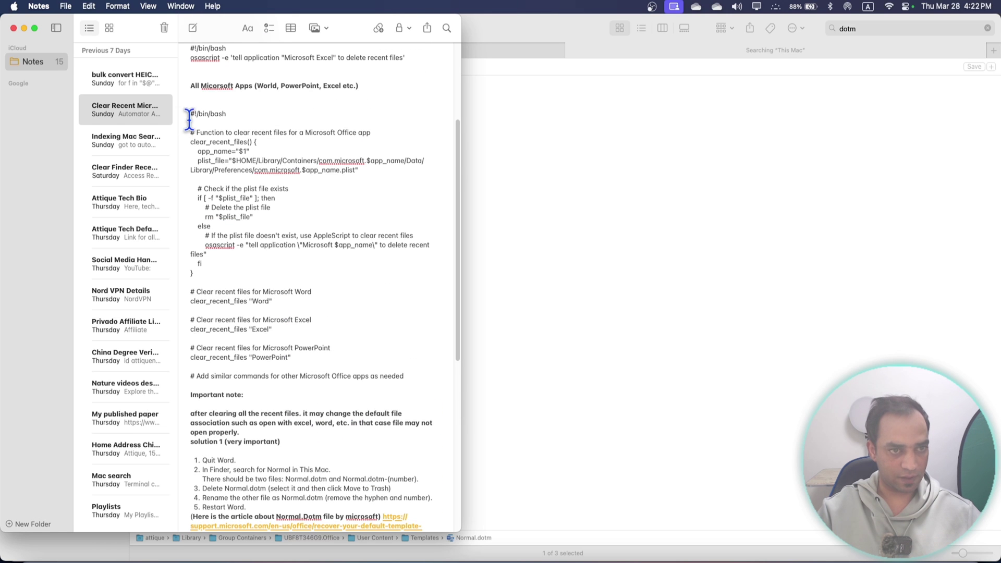
drag(191, 120, 405, 377)
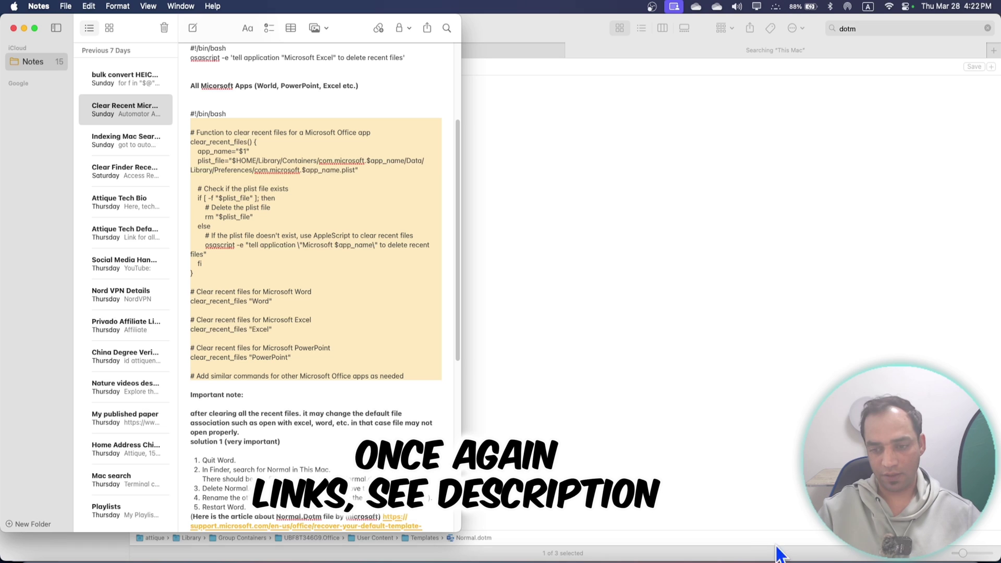
click(791, 556)
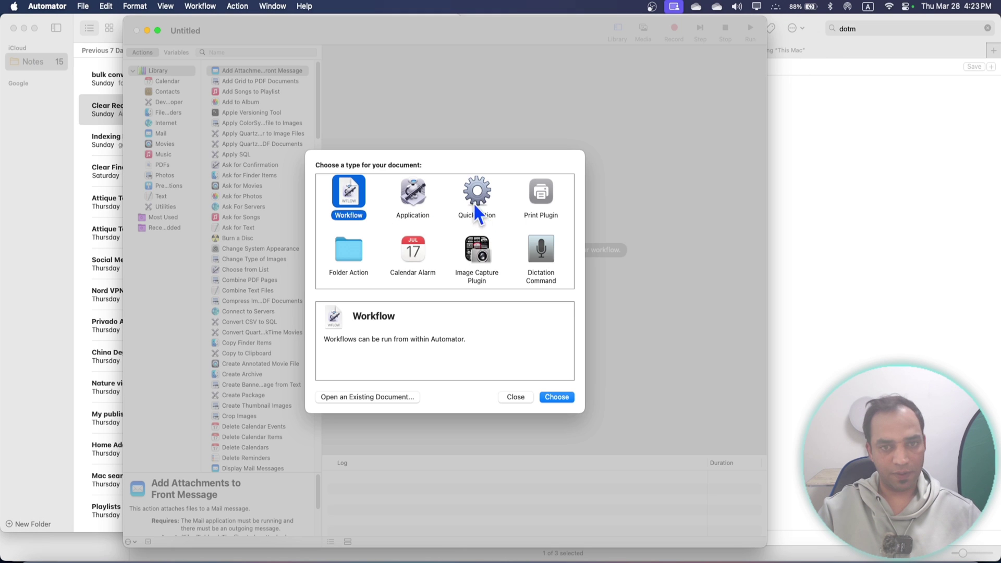
Step: Create a new Quick Action workflow that receives no input
click(476, 199)
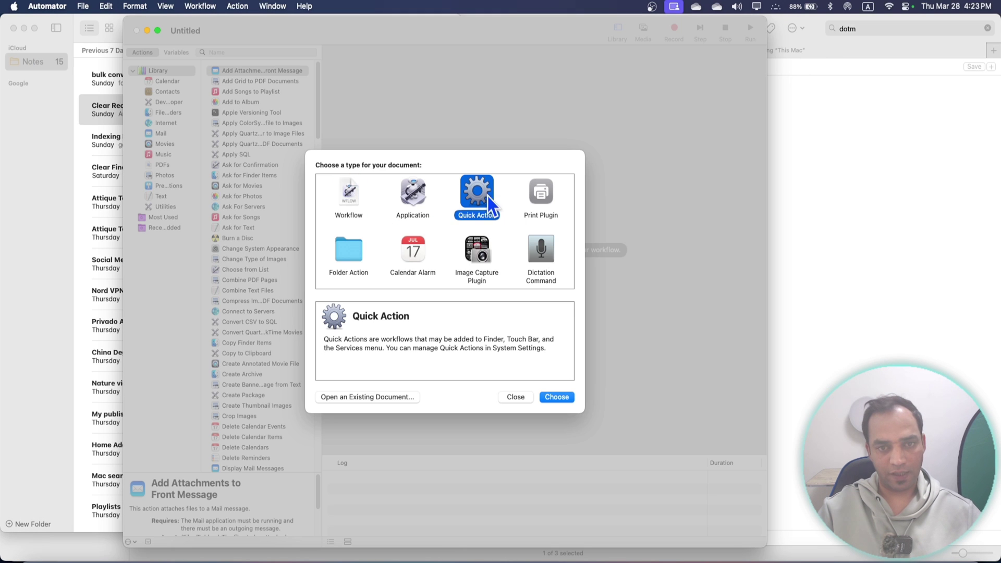
click(563, 399)
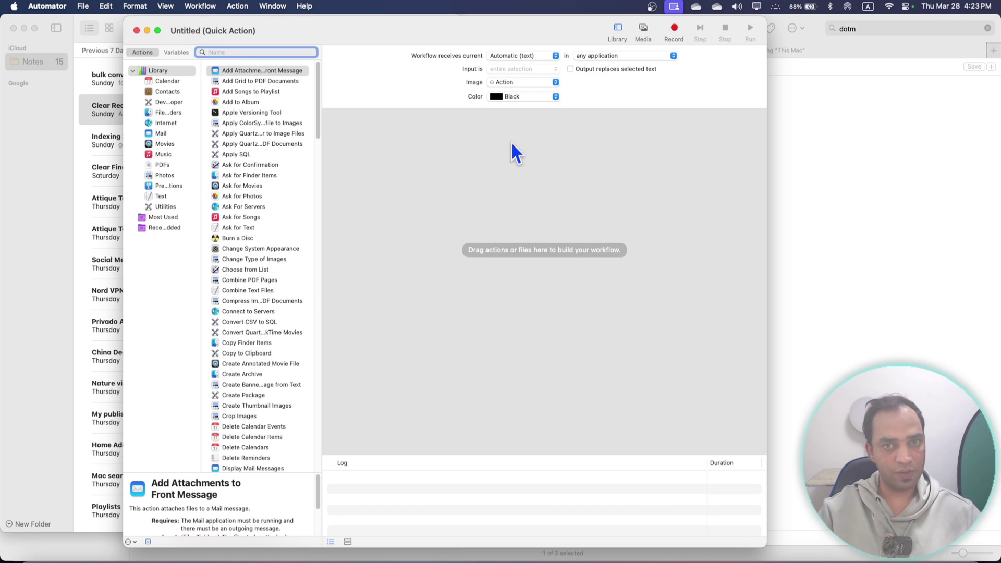
click(519, 55)
click(502, 278)
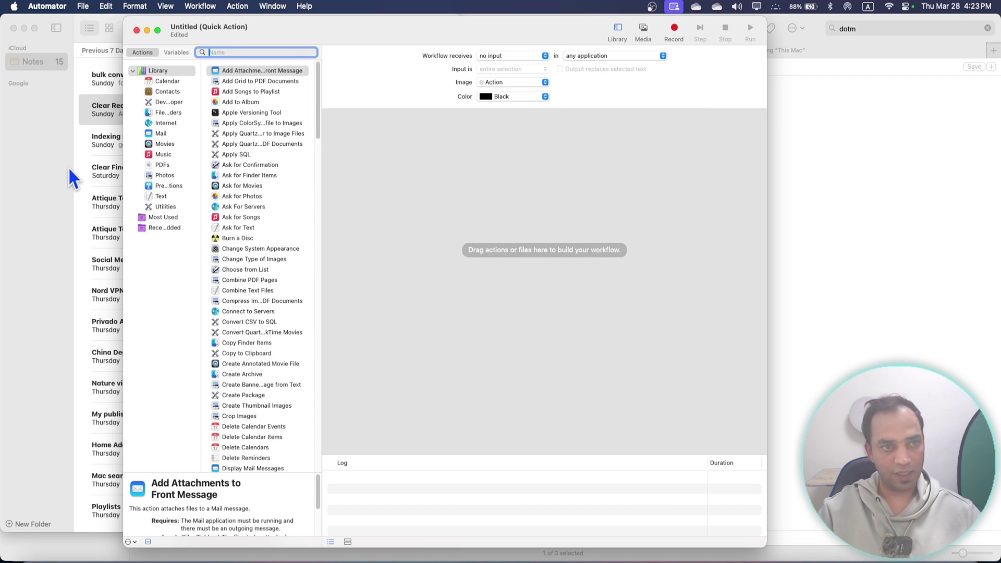
Step: Add a Run Shell Script action with the pasted script using /bin/zsh, then close the workflow
text(run)
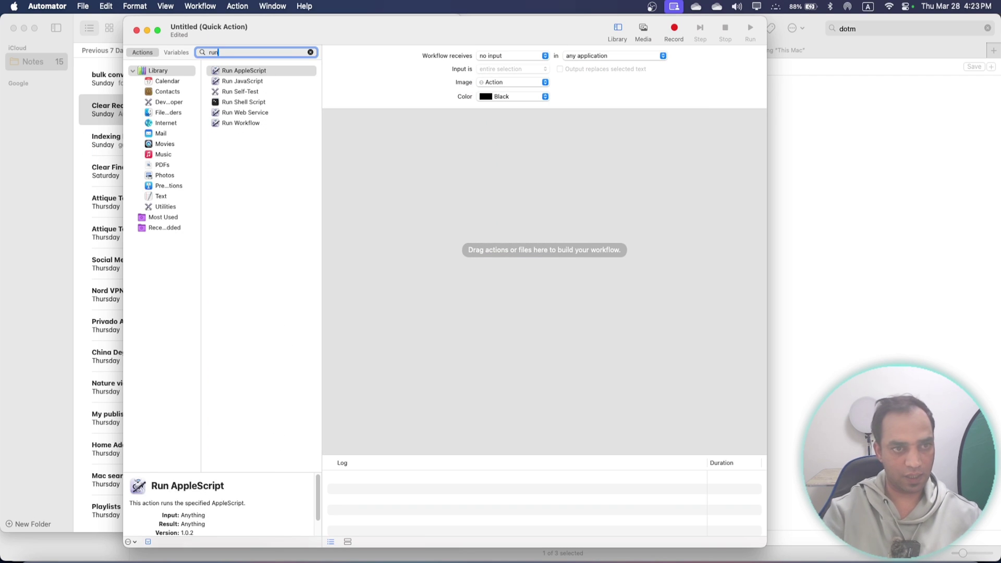
drag(243, 101, 483, 185)
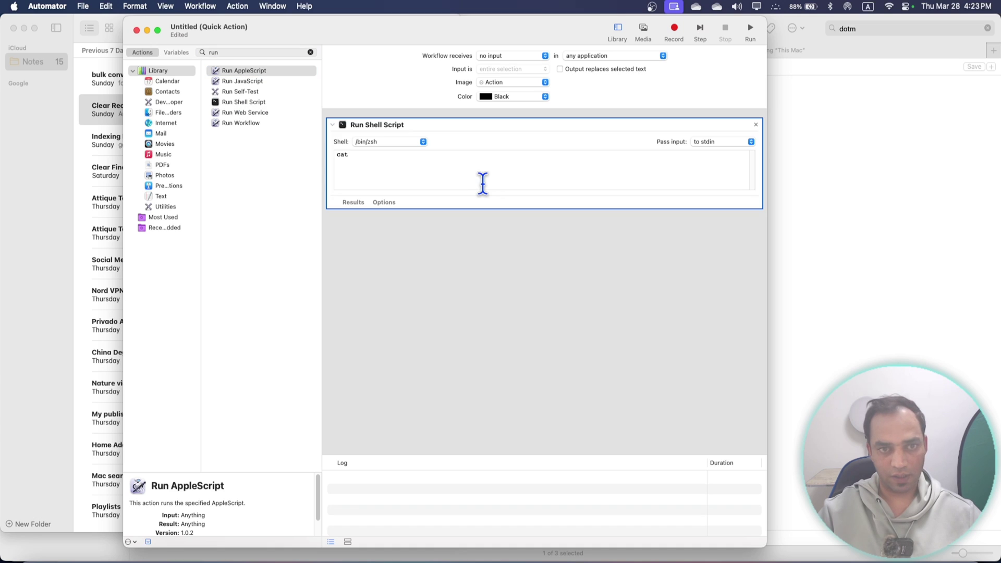
click(410, 171)
key(super+a)
text(Normal.dotm)
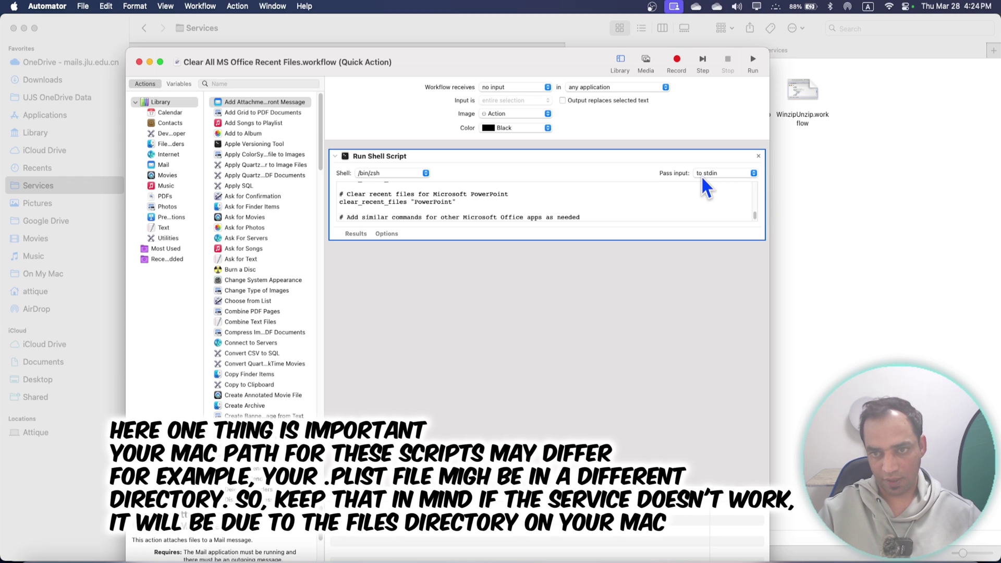
click(386, 170)
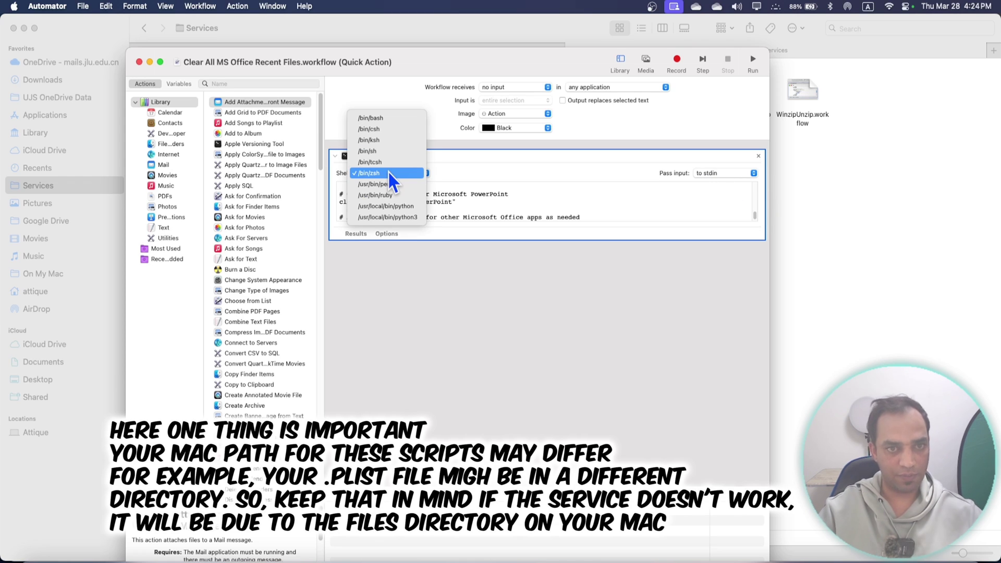
click(561, 381)
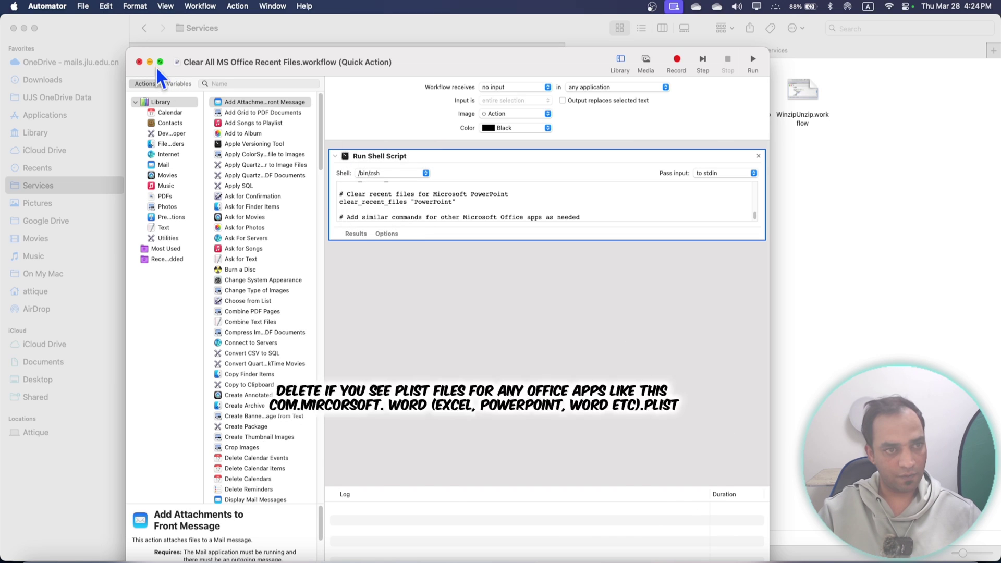
click(139, 62)
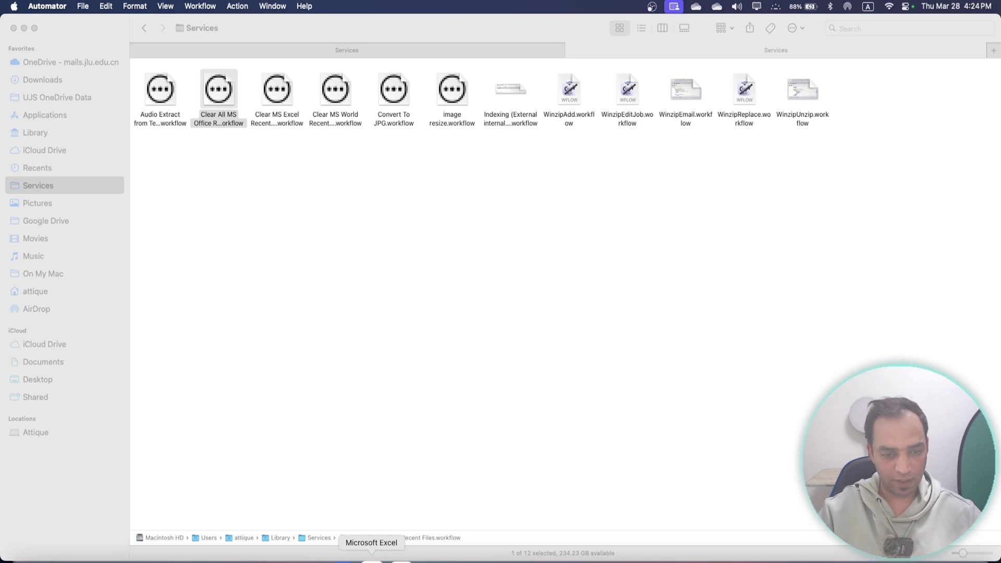
Step: In Excel, run 'Clear All MS Office Recent Files' from the Services menu, then return to Finder
click(371, 561)
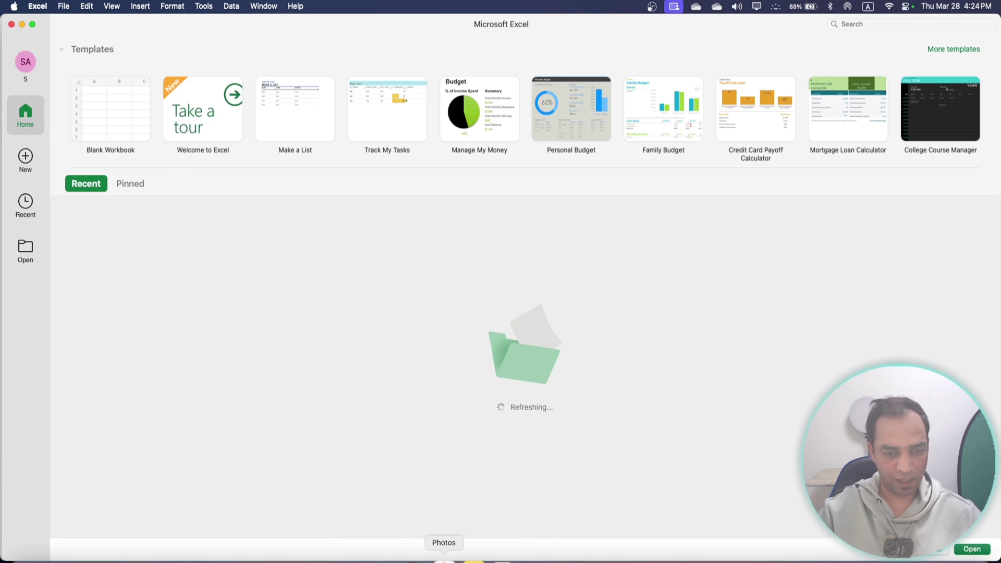
click(42, 7)
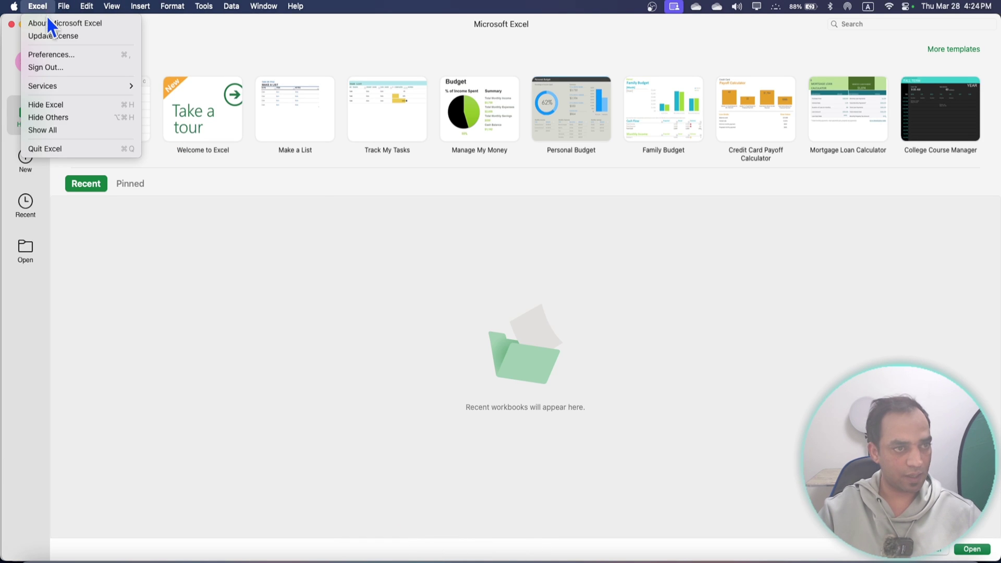
mouse_move(92, 86)
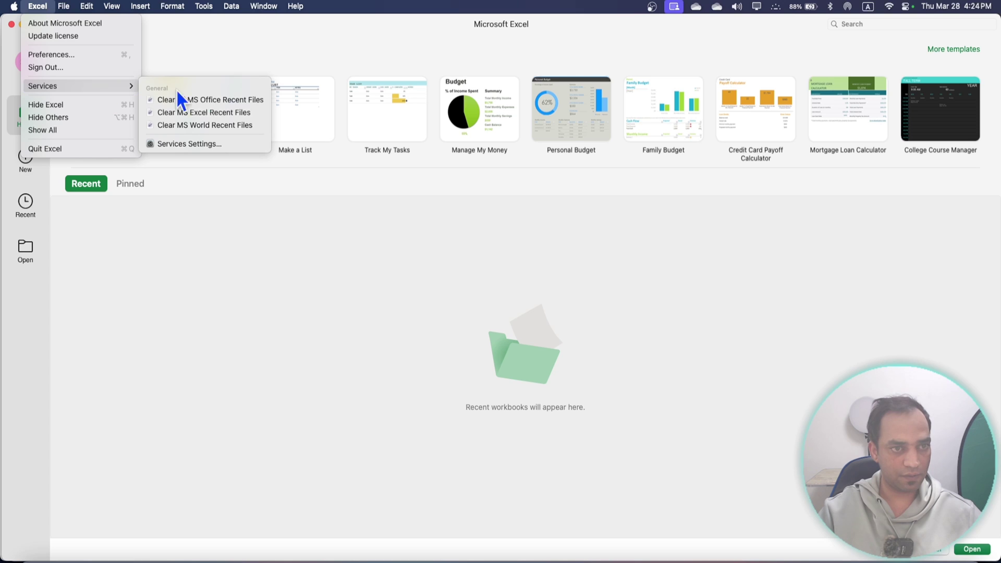
click(253, 104)
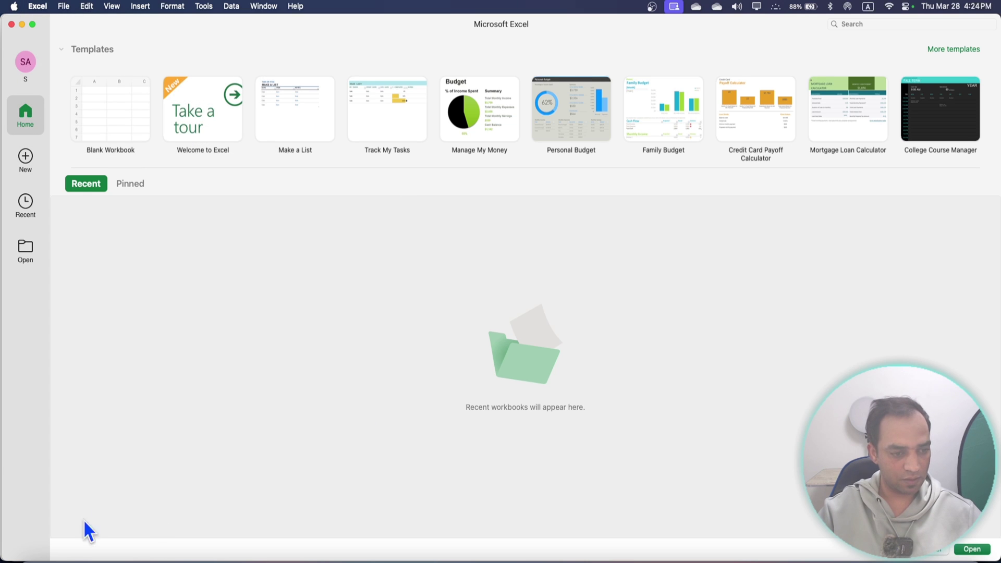
click(32, 559)
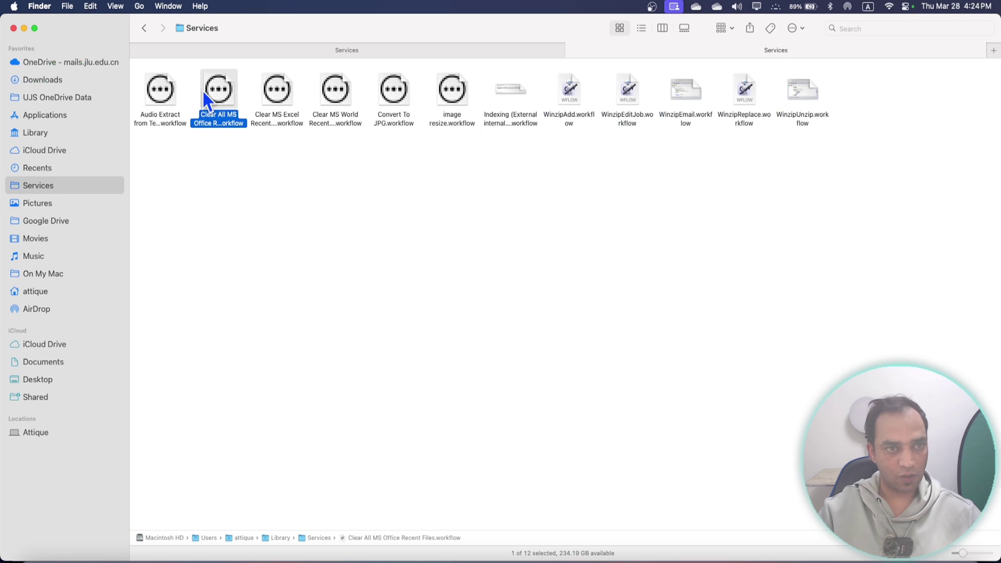
Step: Test-run the 'Clear All MS Office Recent Files' workflow in Automator and dismiss its Excel parameter error
double_click(226, 92)
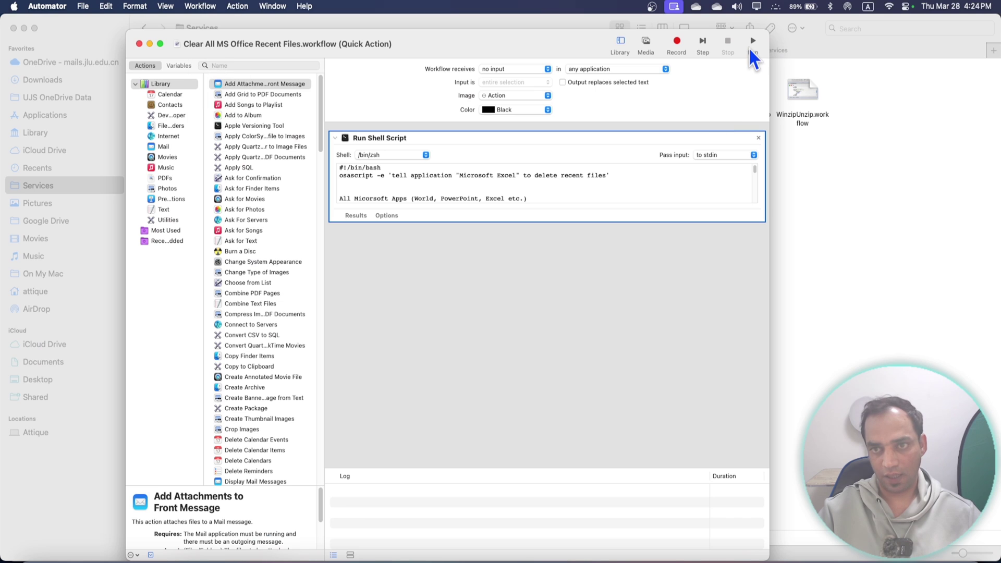
click(751, 46)
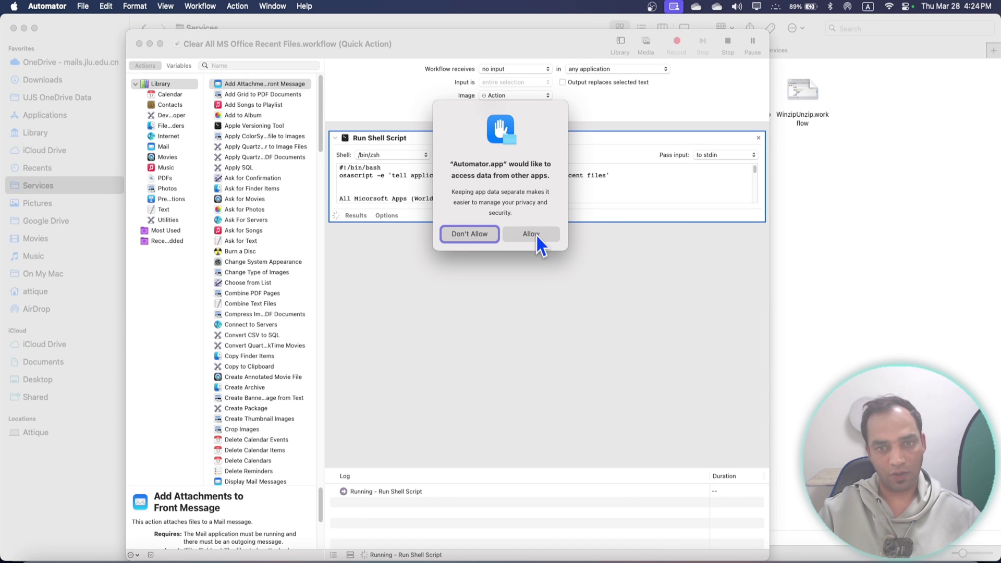
click(536, 234)
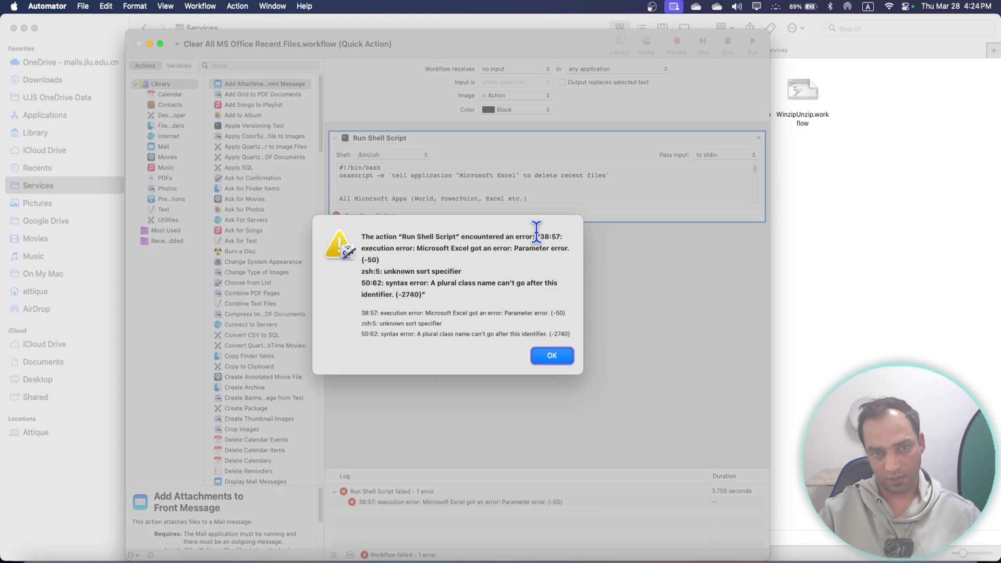
click(548, 353)
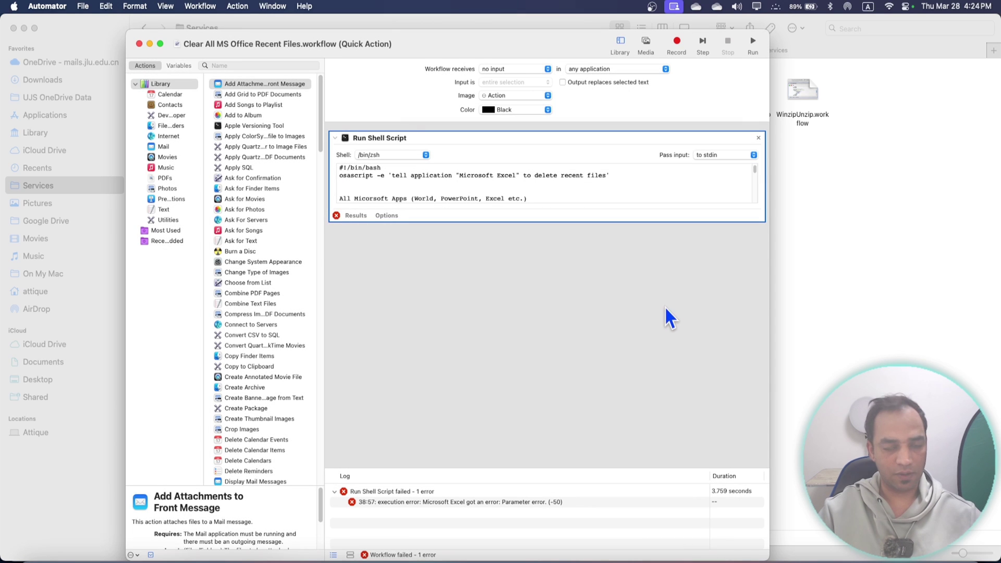
Step: Replace the shell script with the plist-file version and close the workflow
click(531, 179)
key(super+a)
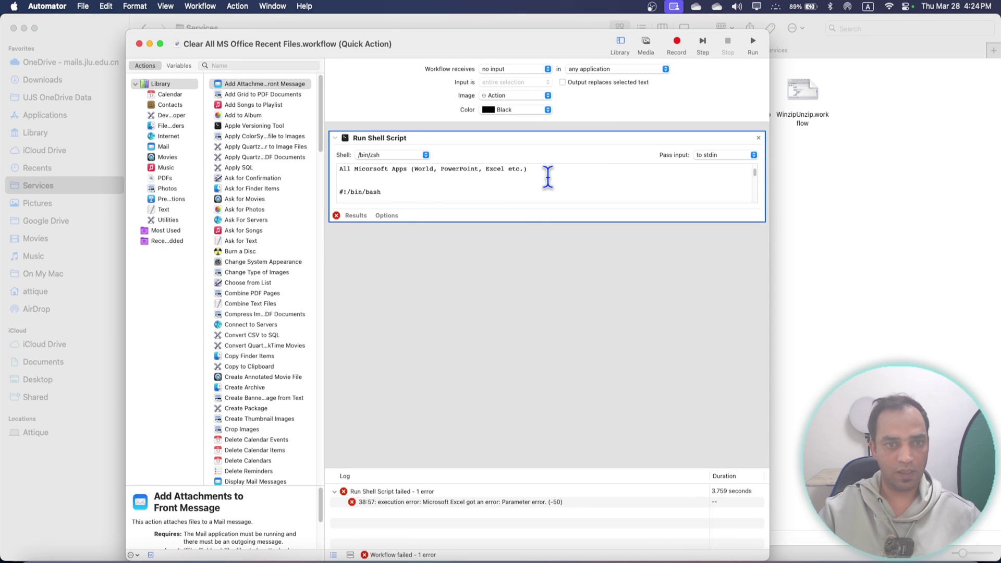
key(super+v)
scroll(547, 178, down, 10)
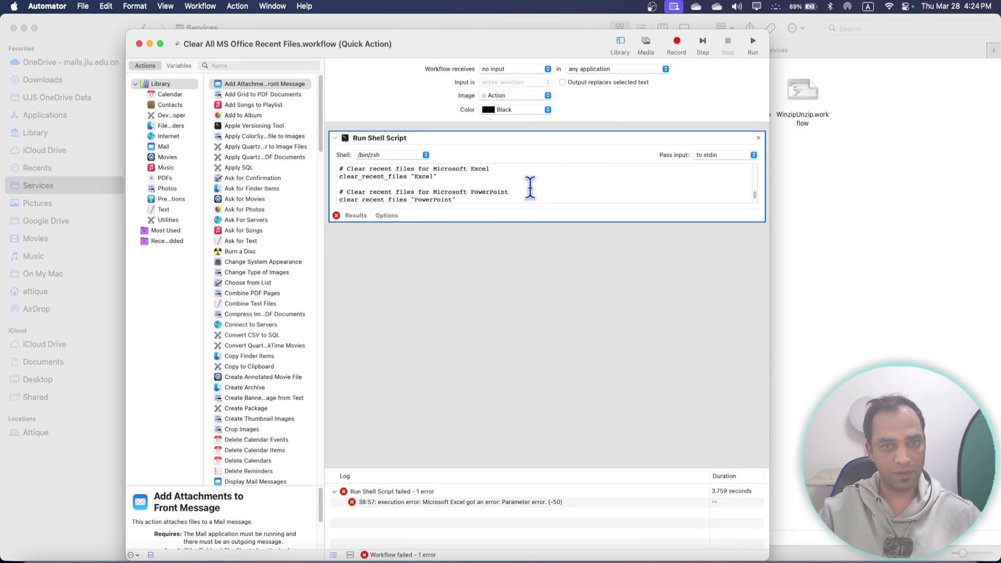
scroll(527, 178, down, 2)
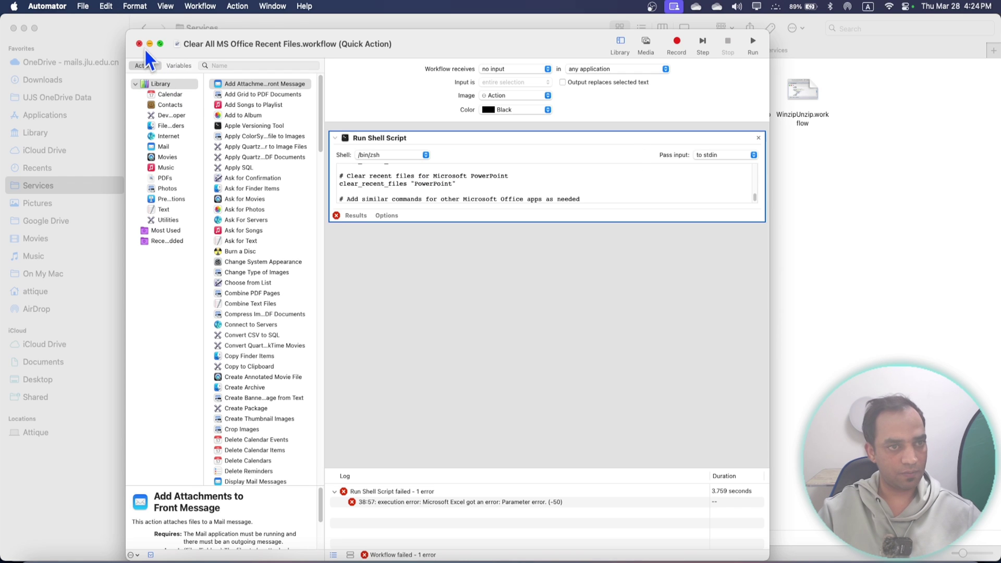
click(140, 45)
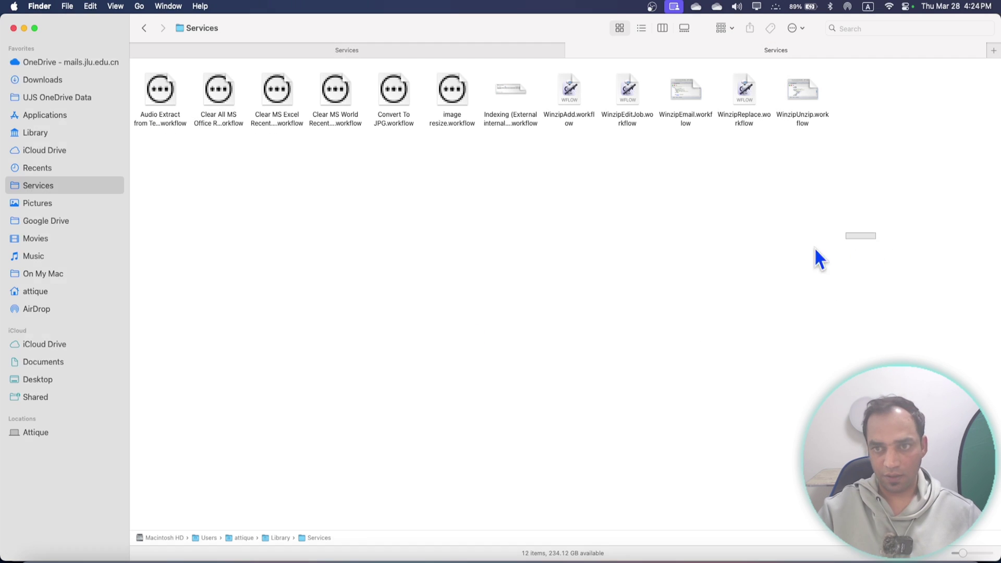
Step: Go to Library > Services and select the first six Quick Action workflows
drag(815, 246, 156, 91)
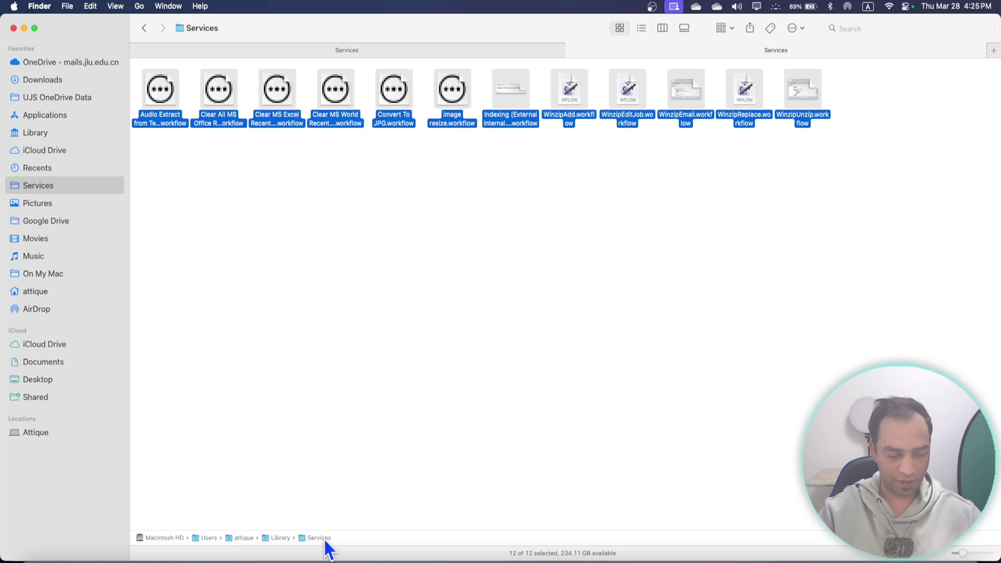
click(35, 132)
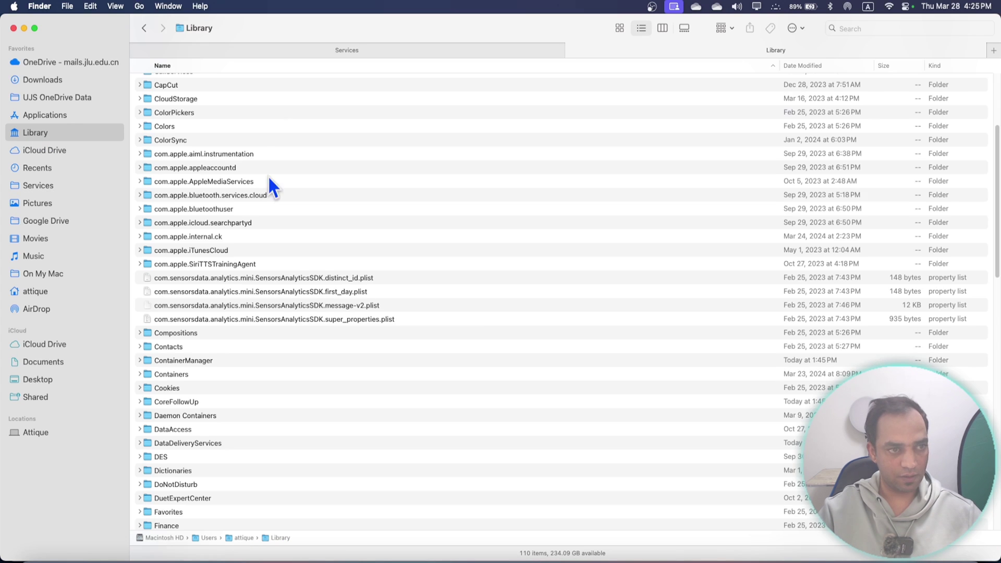
scroll(515, 343, down, 15)
scroll(392, 367, up, 6)
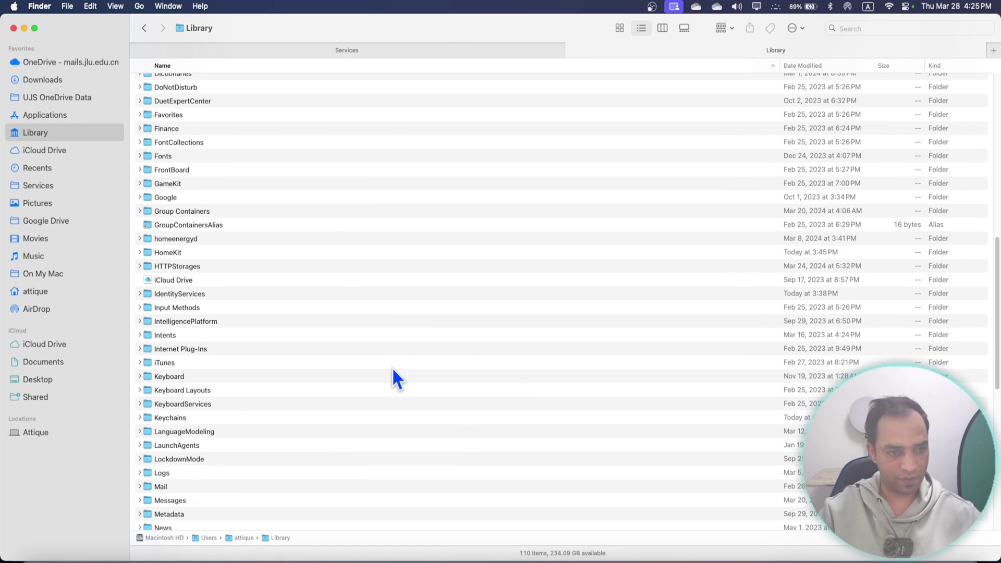
scroll(392, 367, down, 10)
double_click(167, 430)
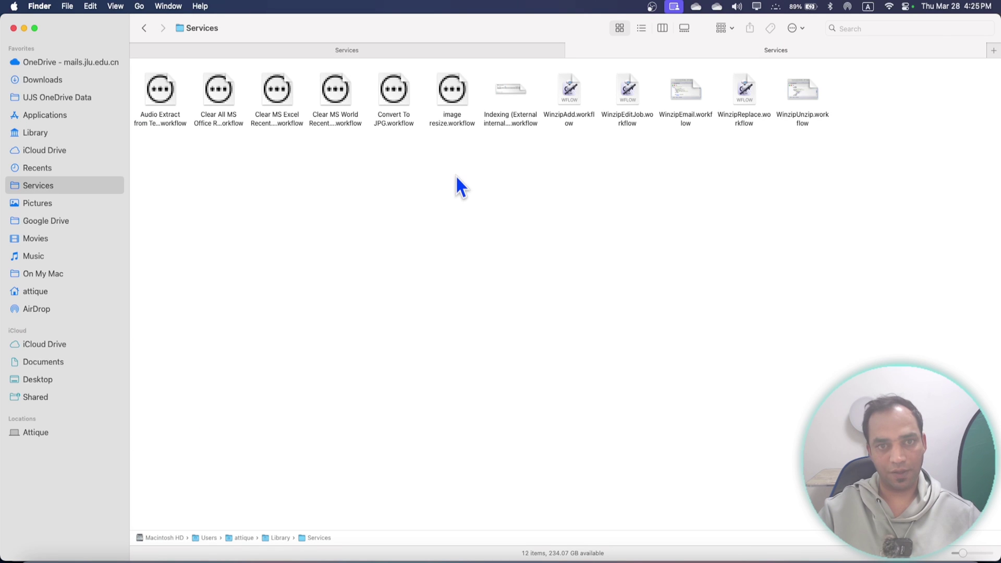
drag(456, 177, 151, 117)
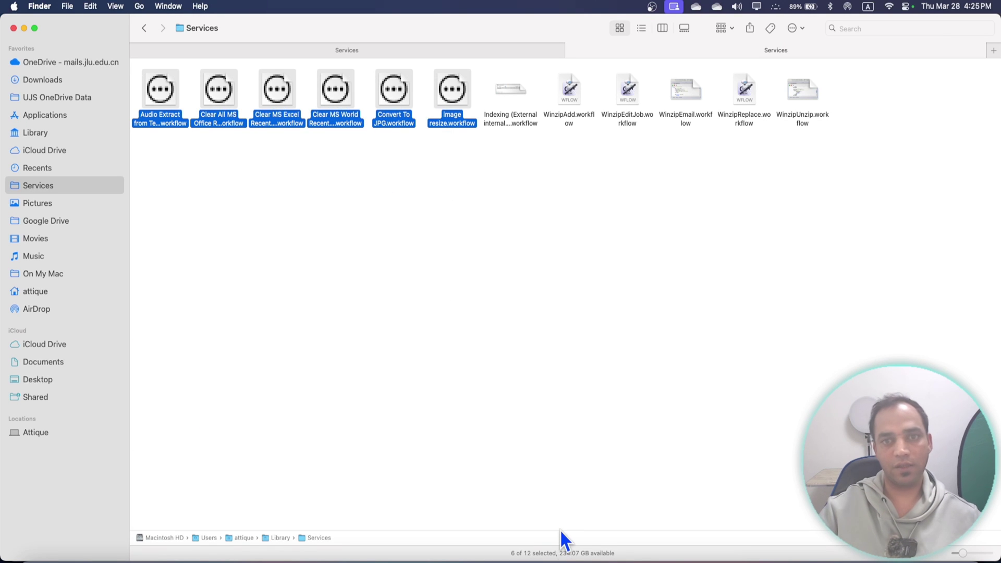